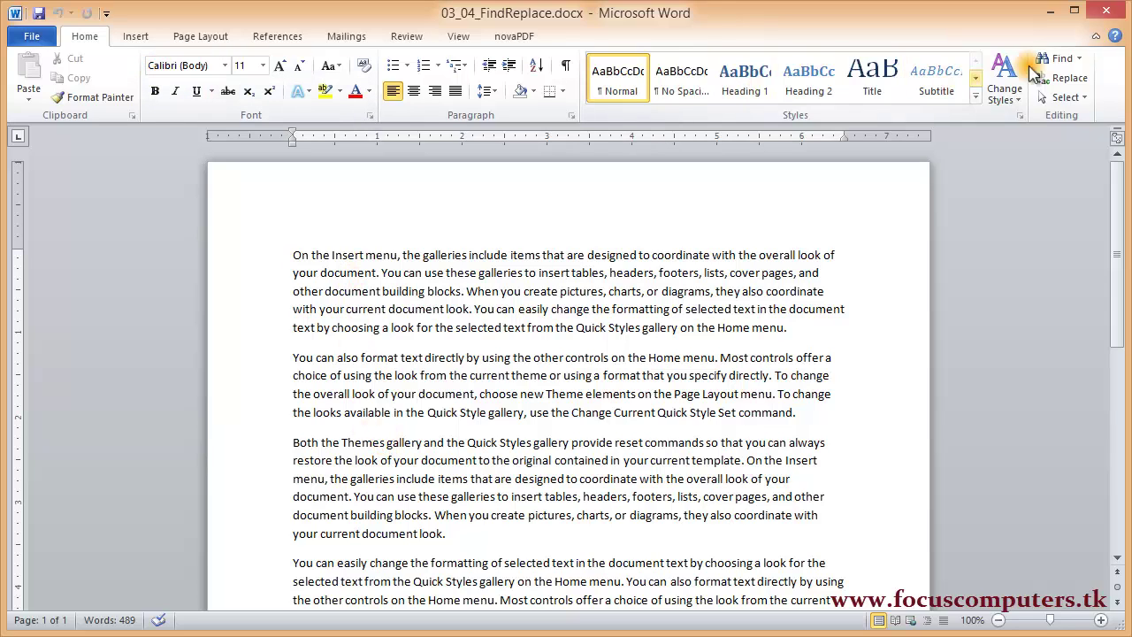
Step: Search the document for the word "gallery" and look through the matches in the Navigation pane
left_click(1058, 62)
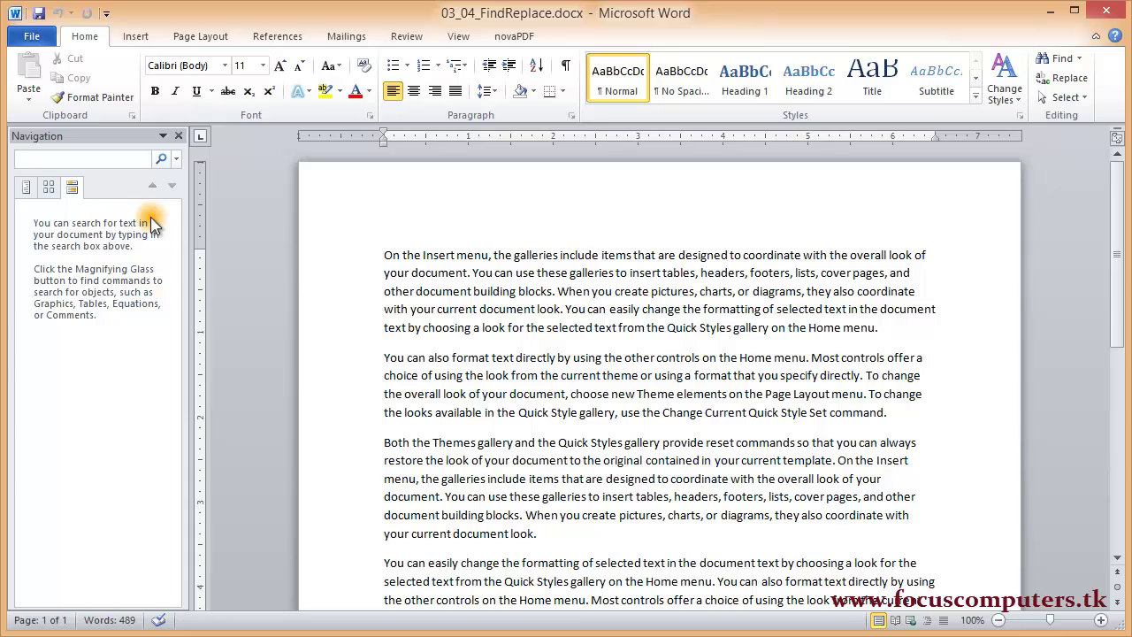
left_click(96, 163)
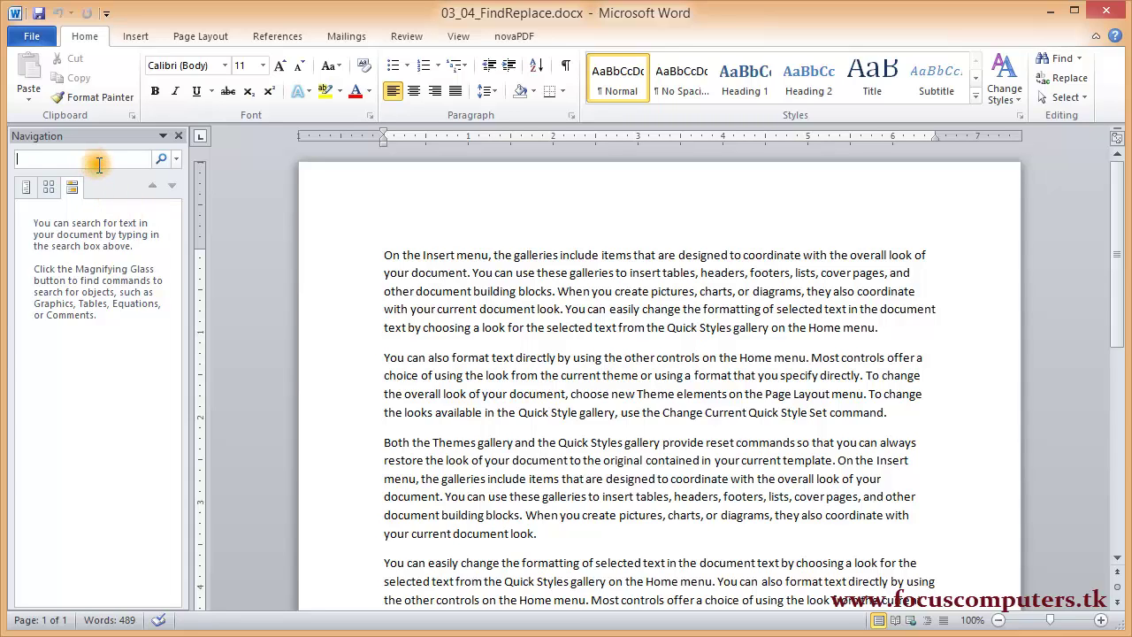
type("gallery")
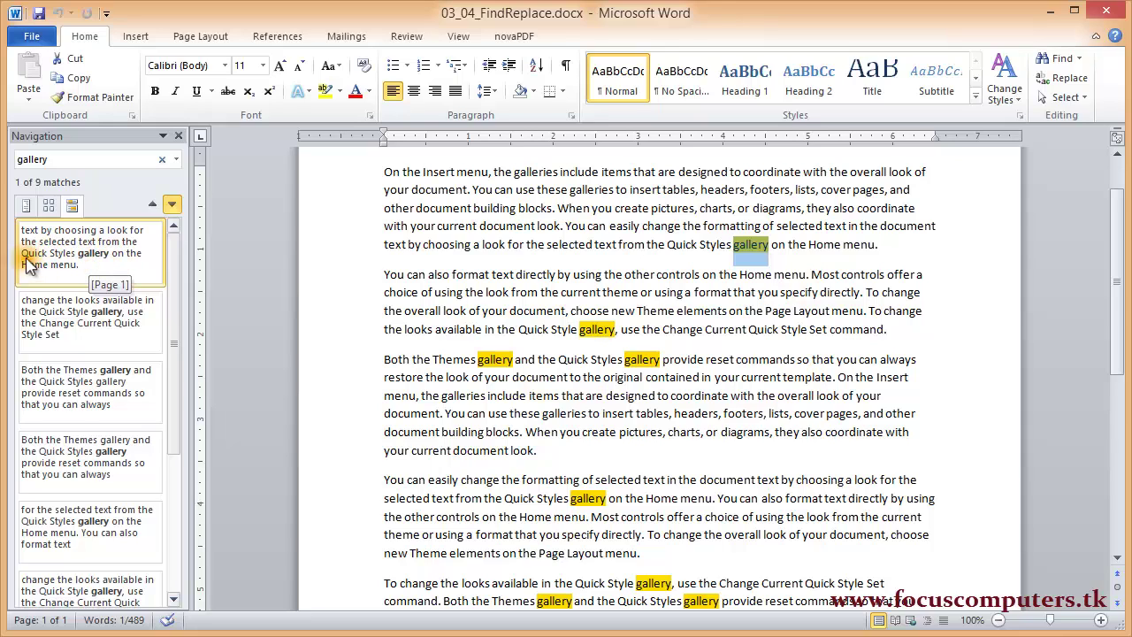
left_click(127, 280)
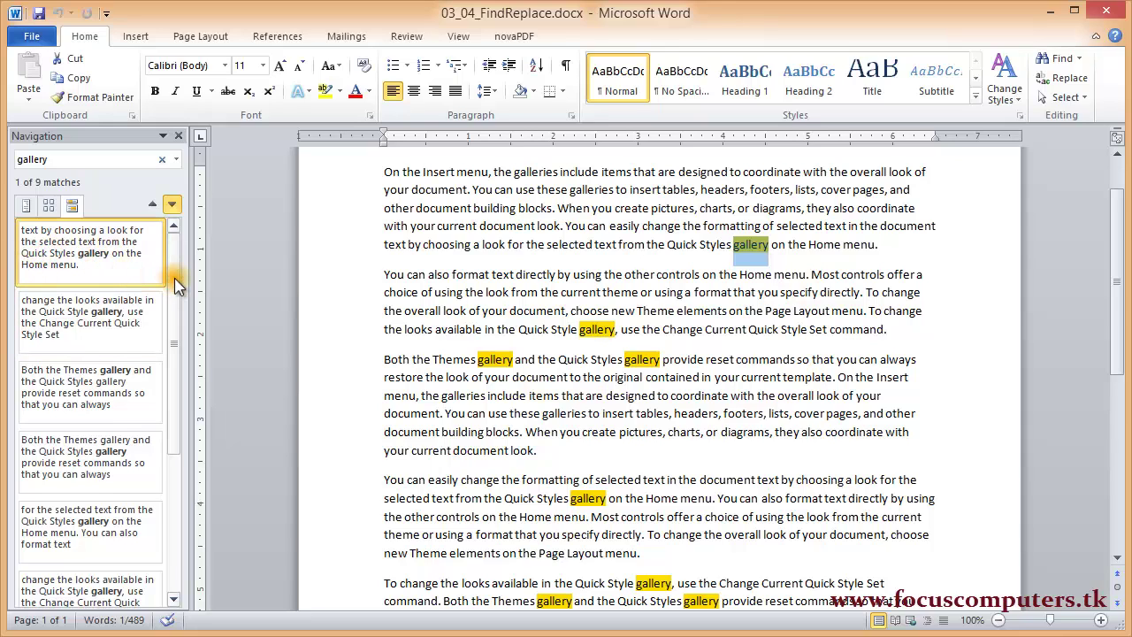
mouse_move(176, 274)
left_mouse_down()
mouse_move(176, 298)
mouse_move(176, 274)
left_mouse_up()
left_click_drag(173, 307, 179, 256)
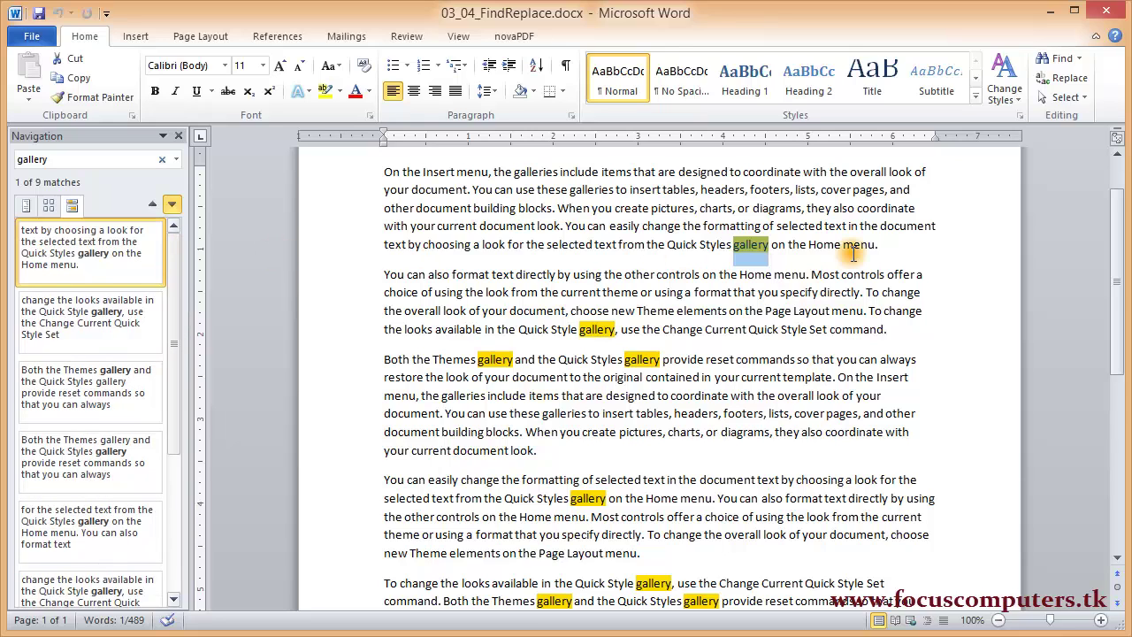
Step: Open the Find and Replace dialog on its Replace options and move it below the document's first paragraph
left_click(1070, 81)
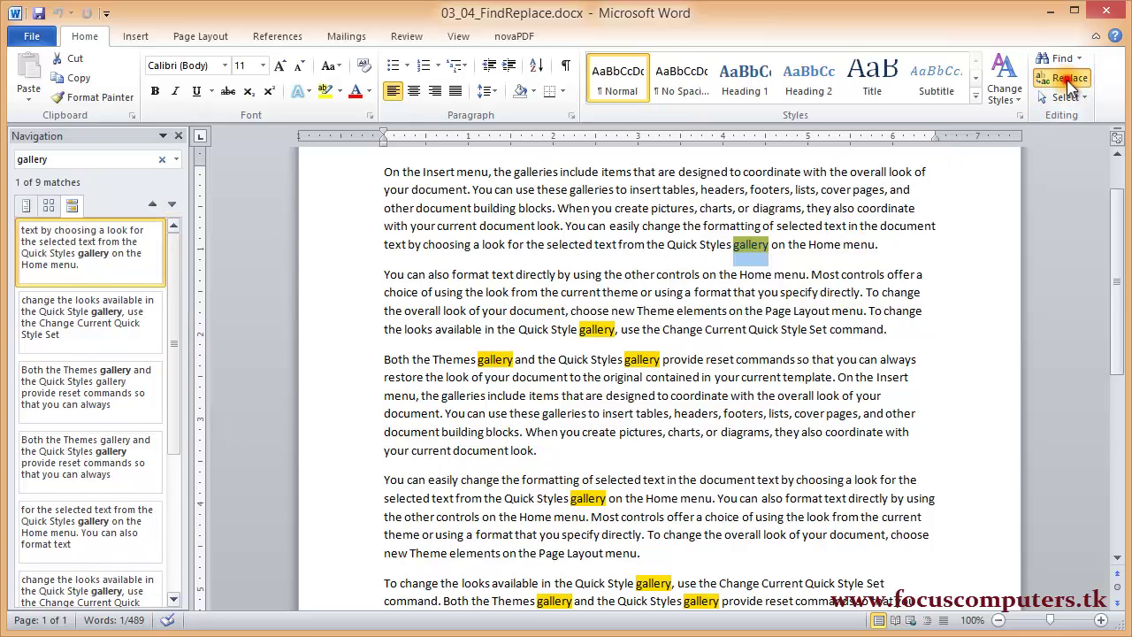
left_click_drag(933, 49, 721, 116)
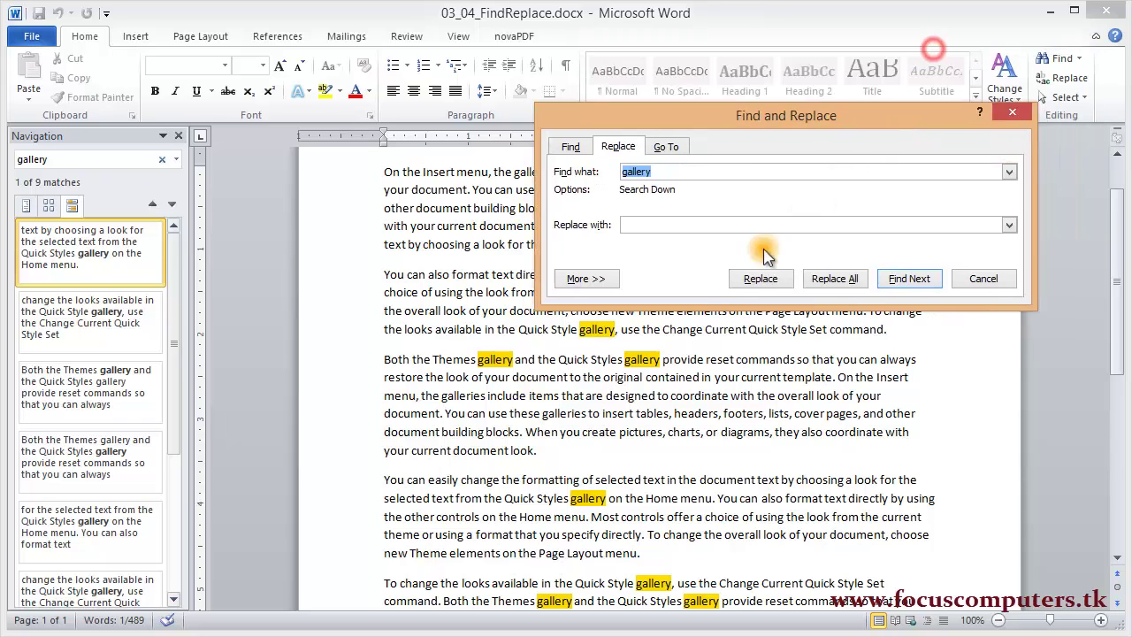
left_click_drag(881, 117, 678, 327)
left_click(367, 356)
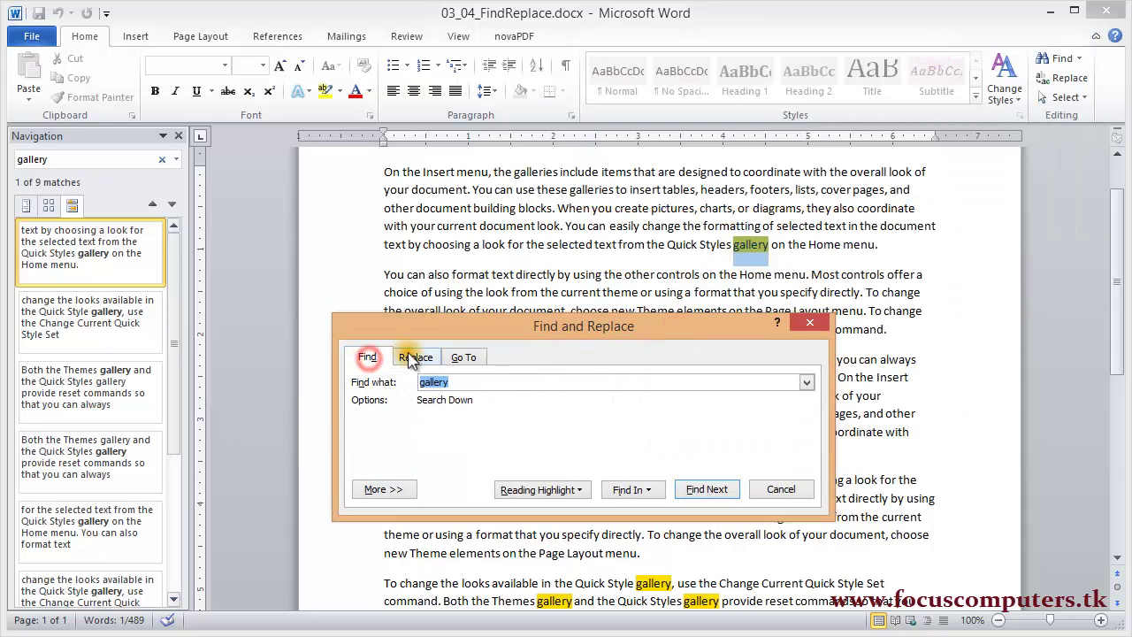
left_click(412, 358)
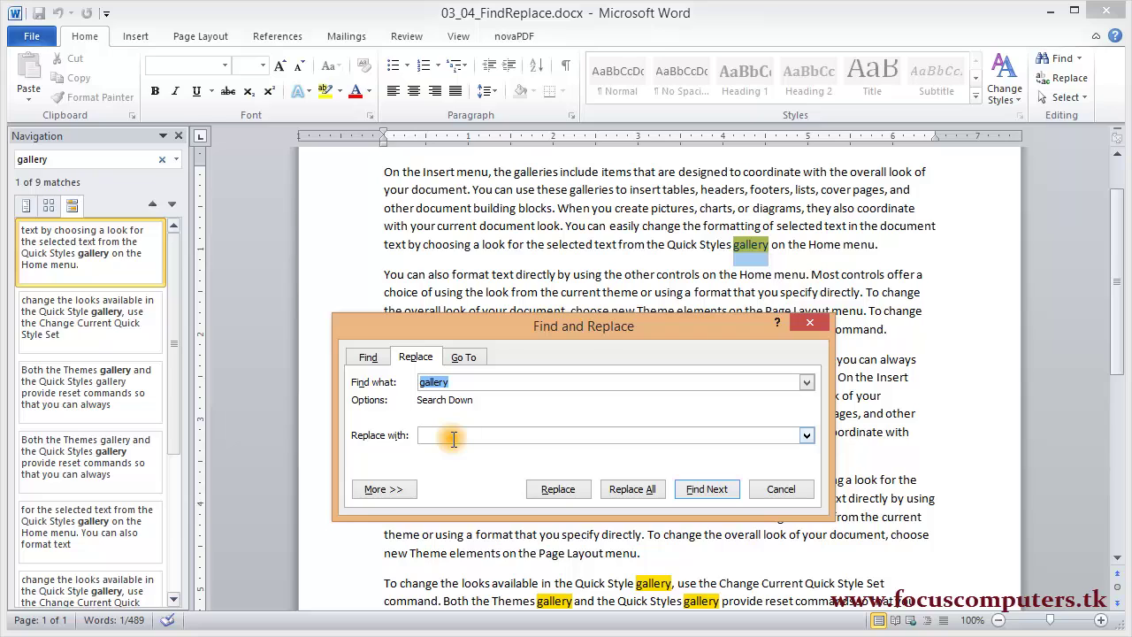
left_click_drag(576, 329, 558, 290)
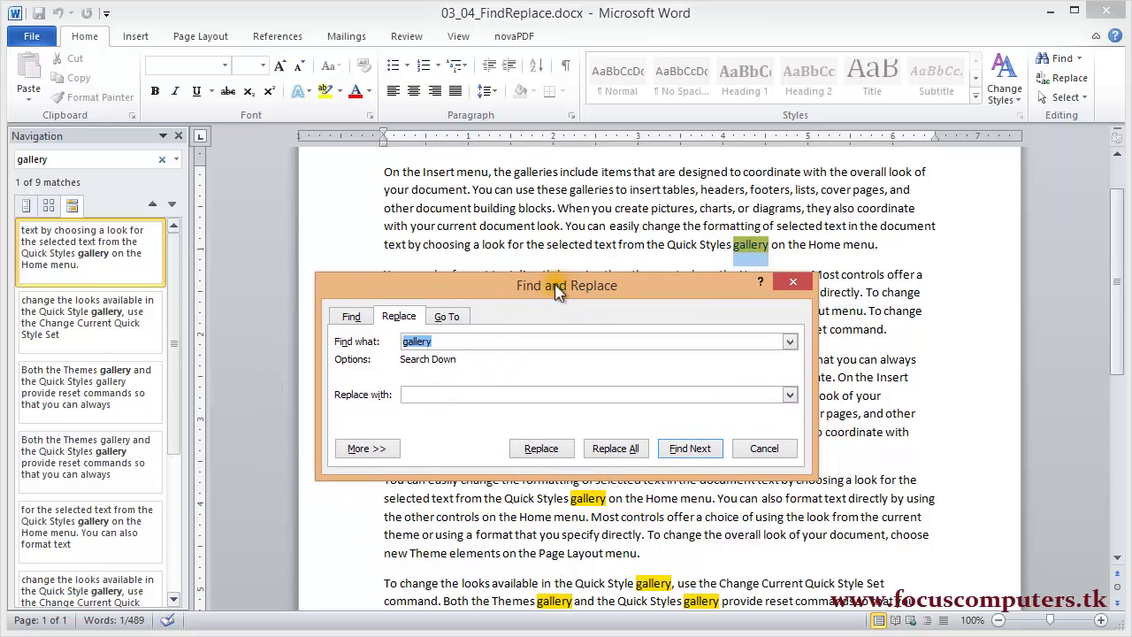
Step: Close the Navigation pane and zoom the page out to 66%, placing the Find and Replace dialog beside the text
left_click(179, 137)
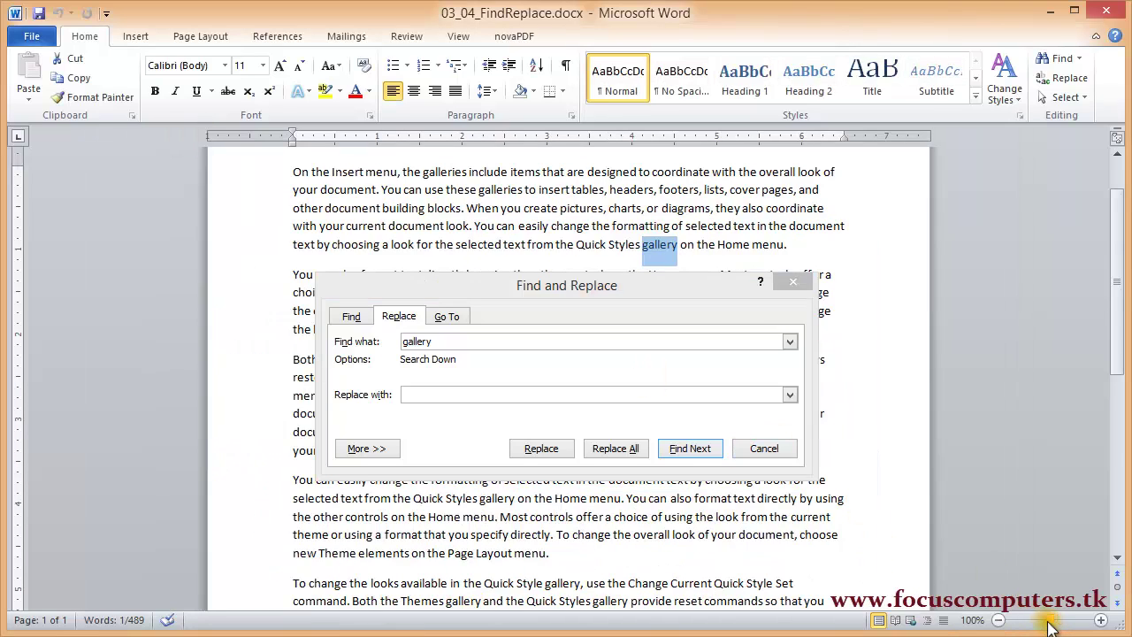
left_click_drag(1051, 624, 1036, 624)
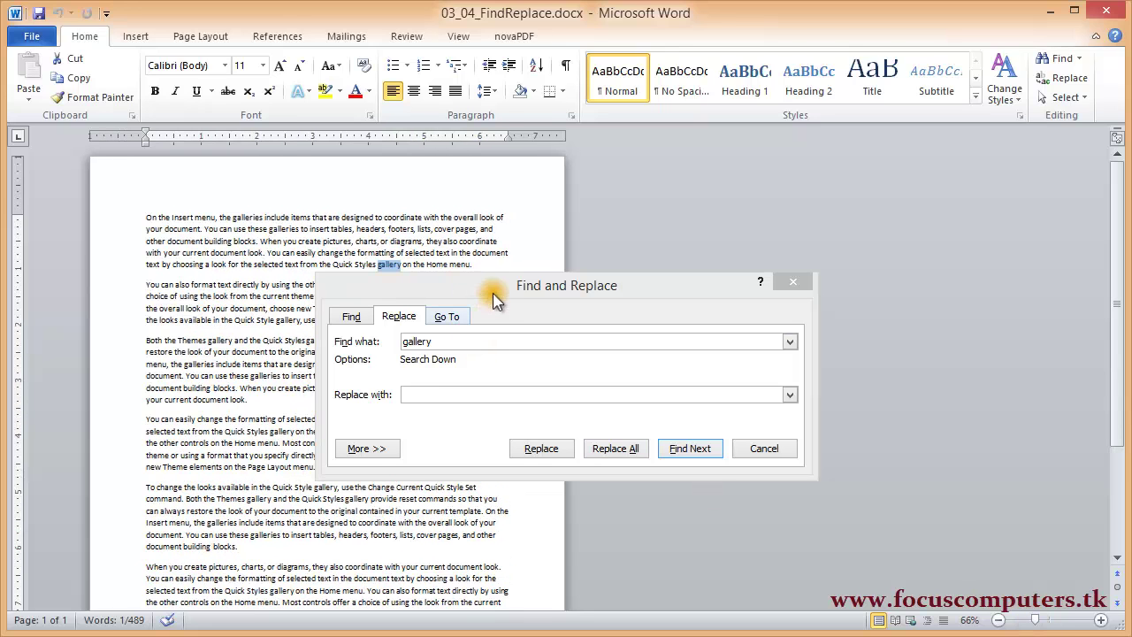
left_click_drag(495, 286, 759, 203)
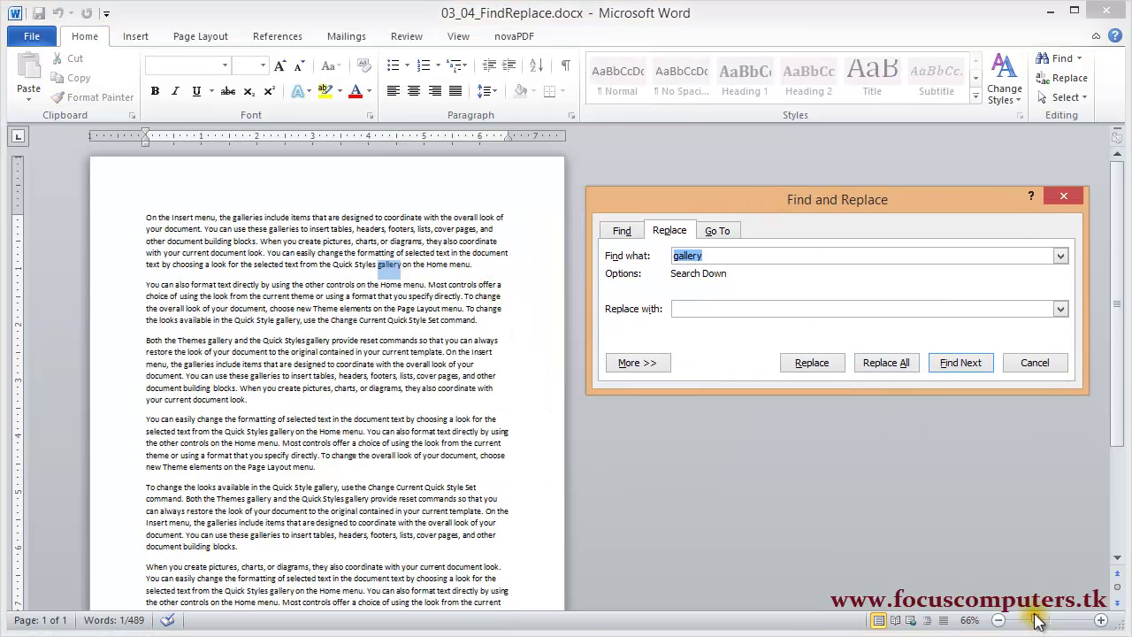
left_click_drag(1039, 625, 1036, 623)
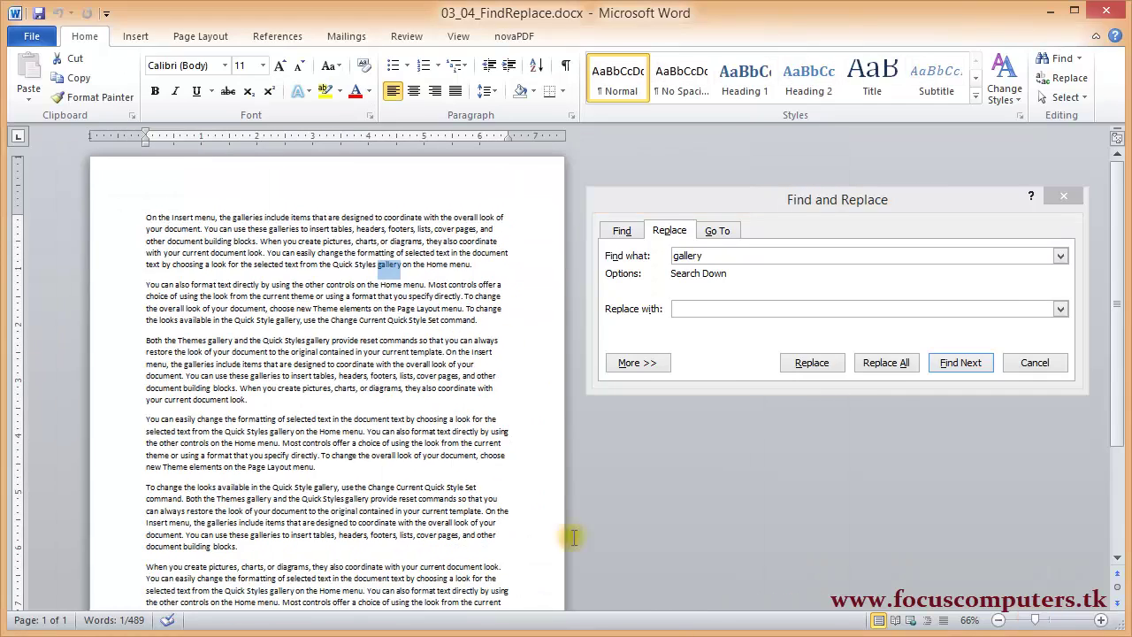
Step: Step through the occurrences of "gallery" to the document's end, and continue the search from the beginning
left_click(955, 367)
left_click(955, 368)
left_click(955, 368)
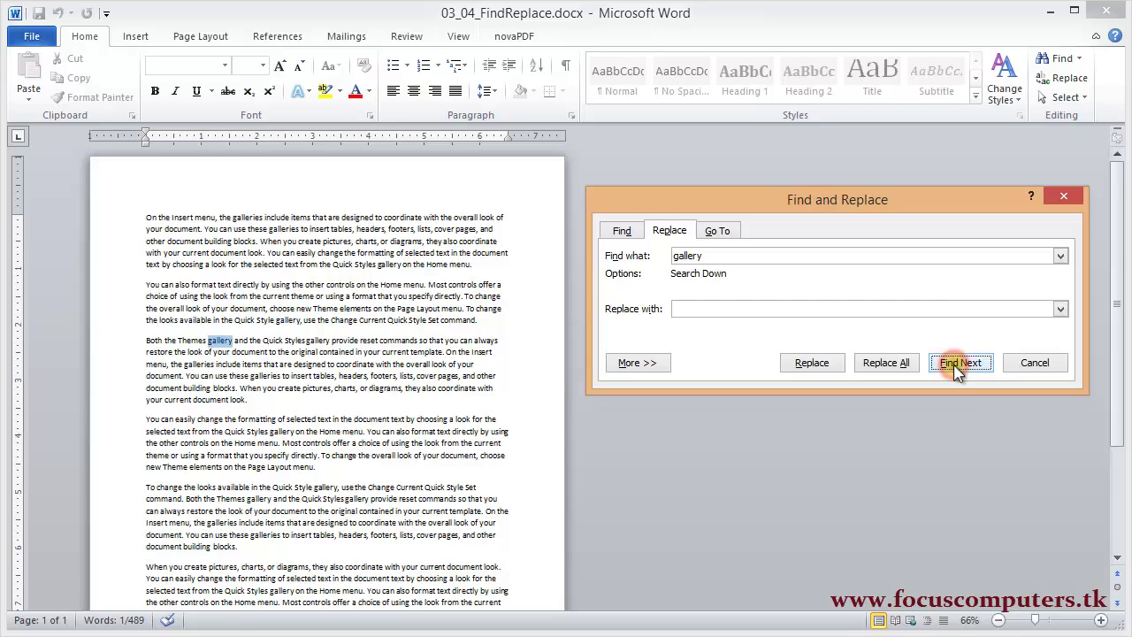
left_click(955, 368)
left_click(955, 368)
left_click(955, 368)
left_click(955, 368)
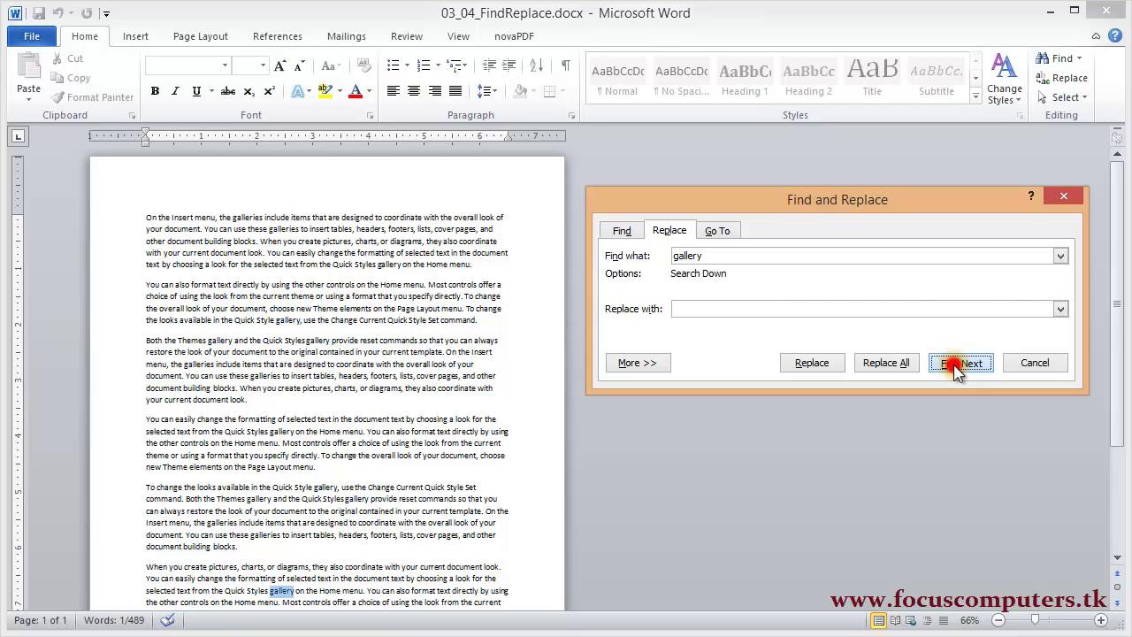
left_click(955, 367)
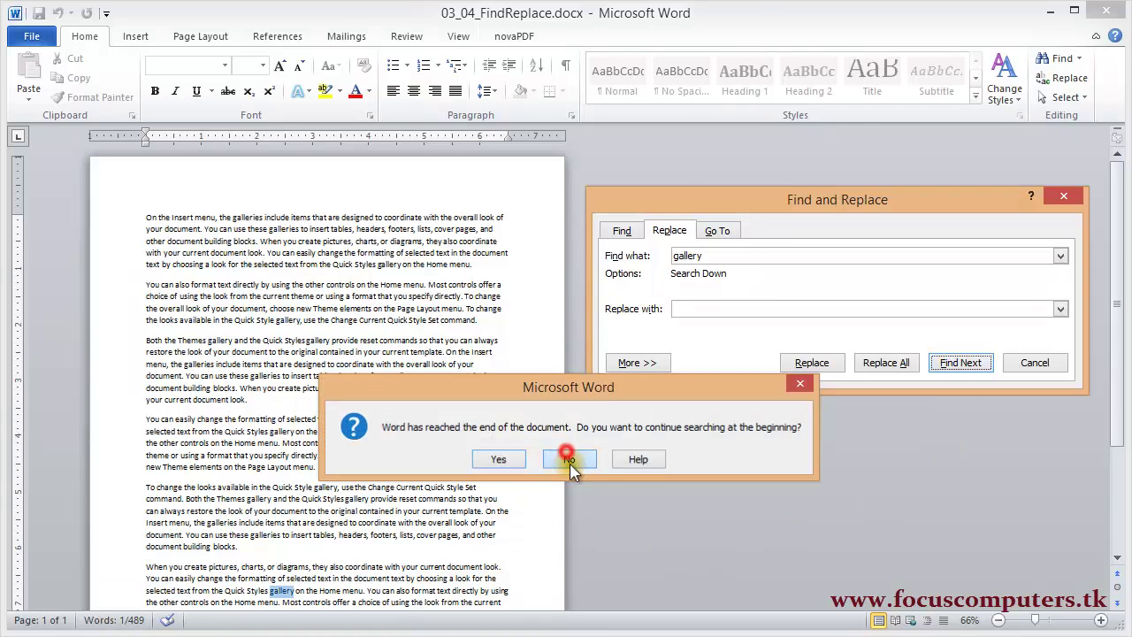
left_click(569, 460)
left_click(960, 367)
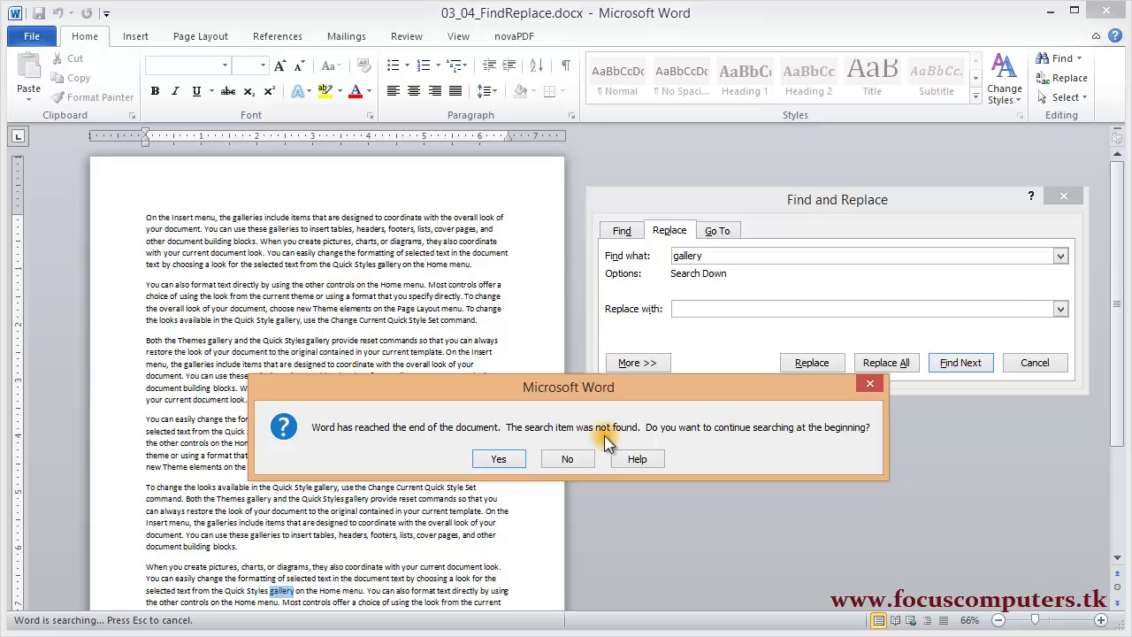
left_click(498, 459)
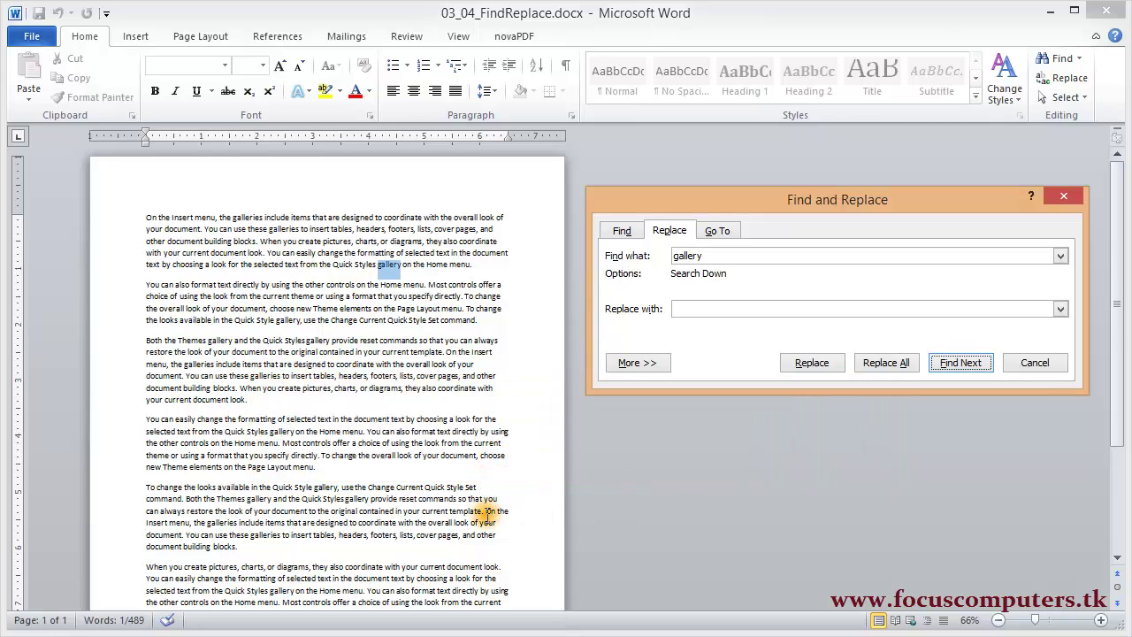
Step: Starting from the beginning of the document, find "menu" and replace its first two occurrences individually with "tab"
left_click(143, 215)
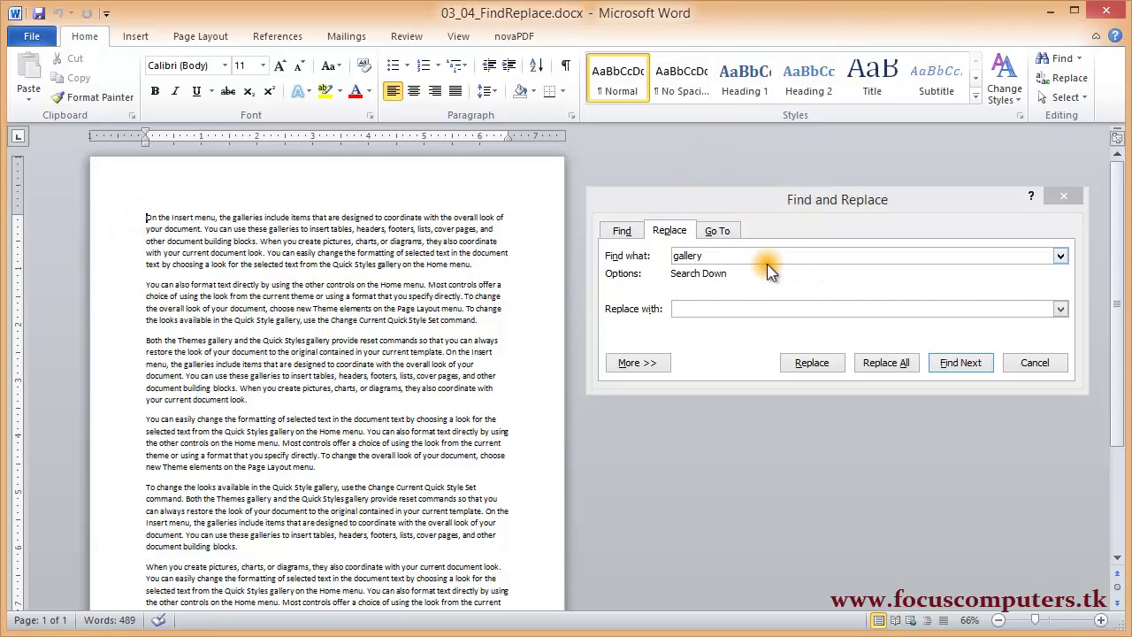
left_click(654, 256)
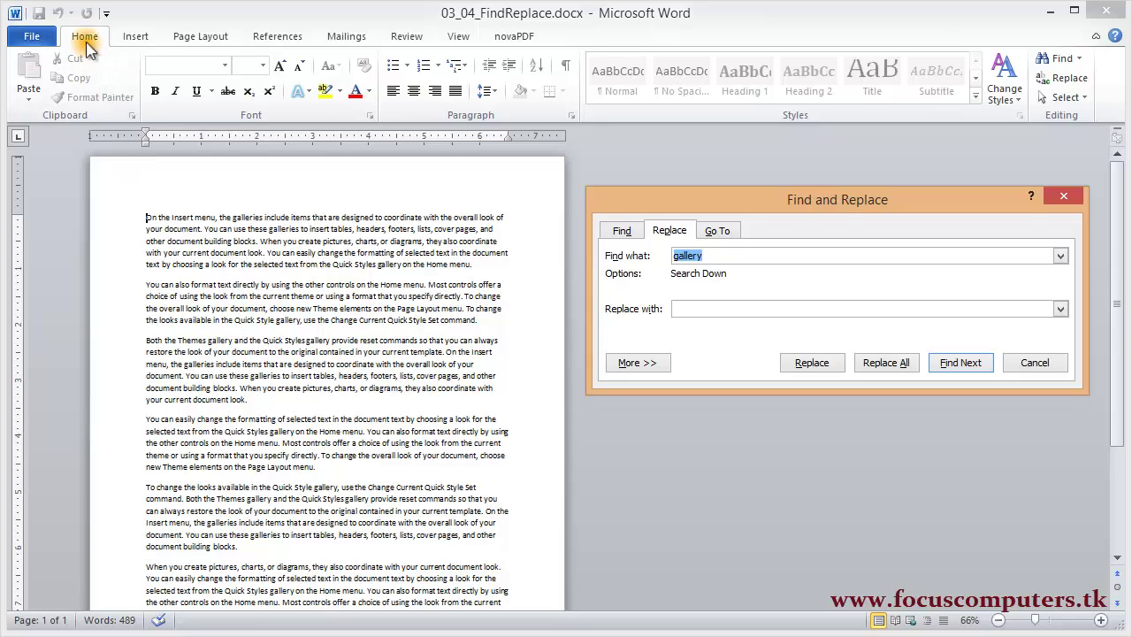
left_click(135, 36)
left_click(84, 37)
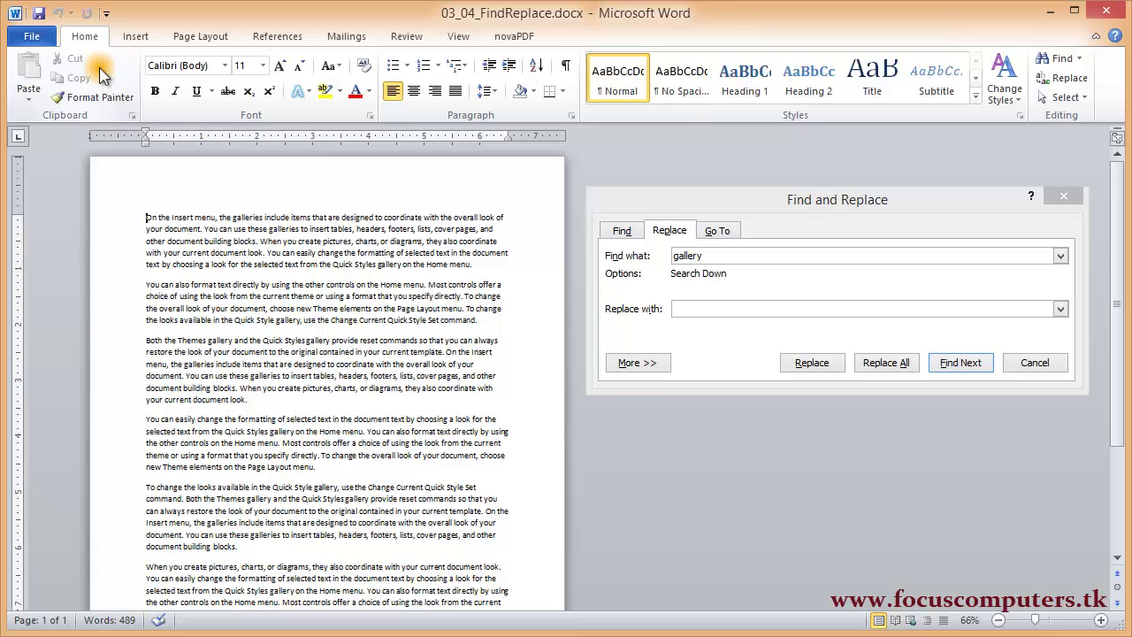
left_click(714, 255)
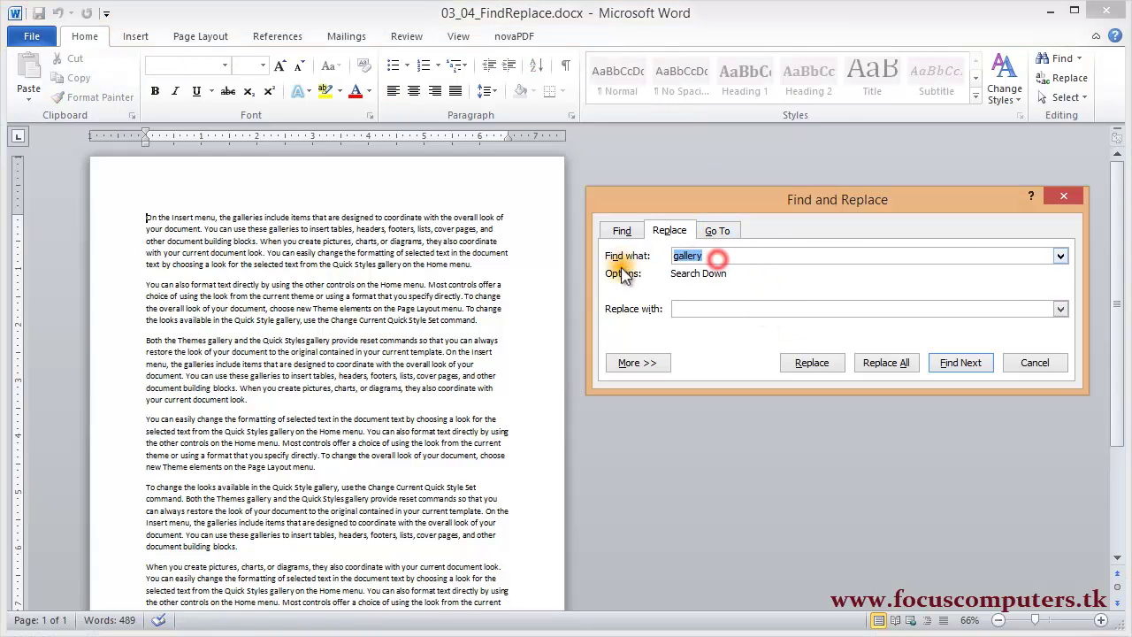
type("menu")
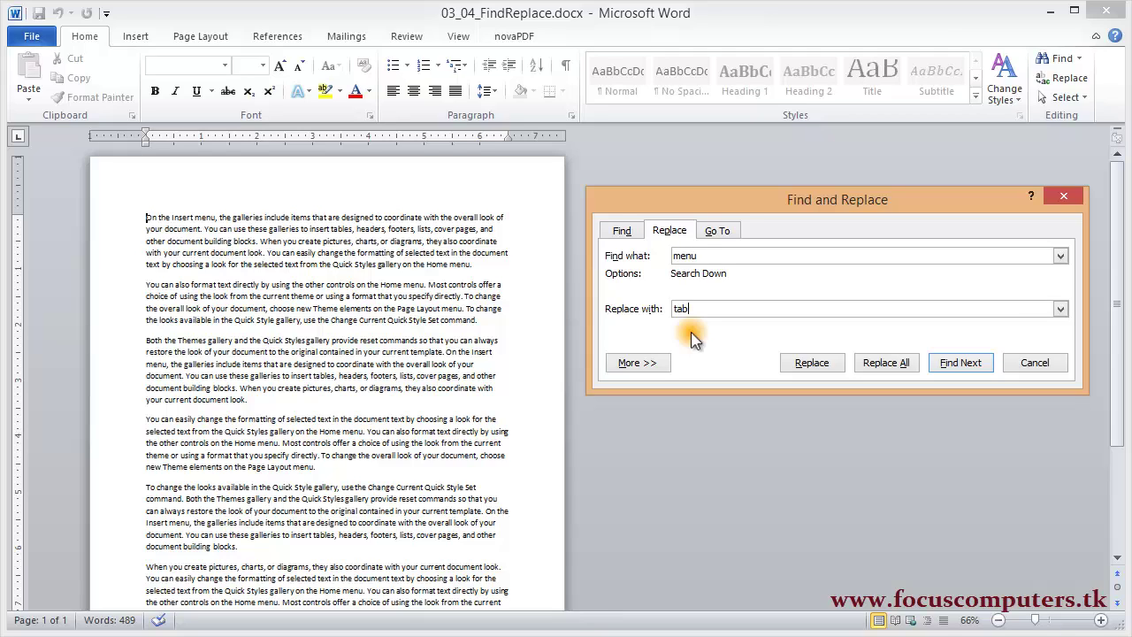
left_click(817, 365)
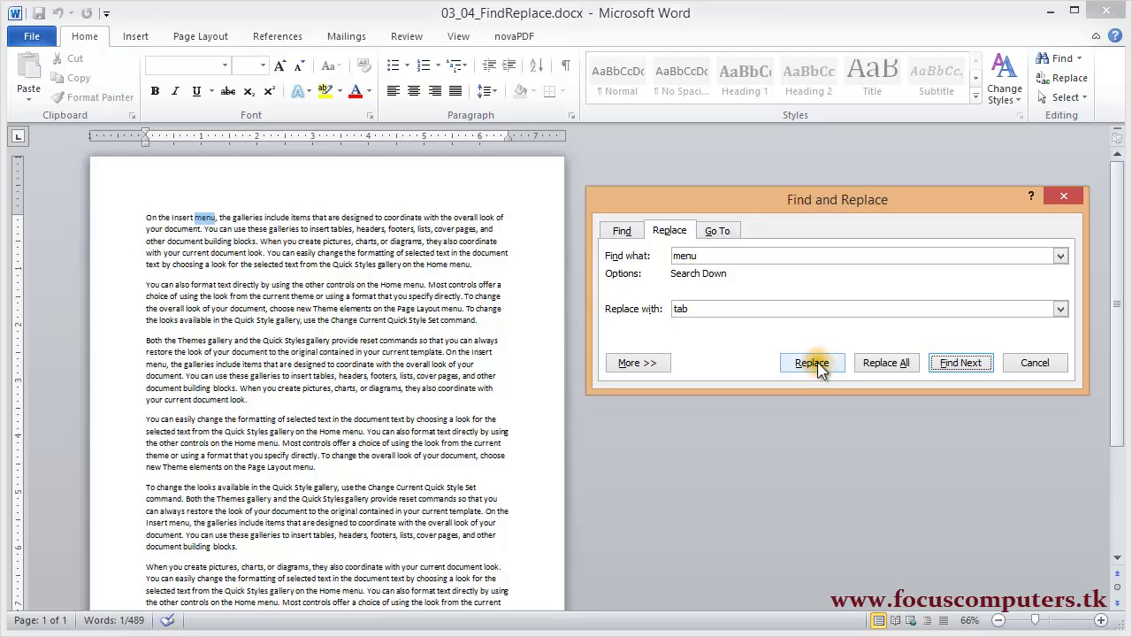
left_click(817, 364)
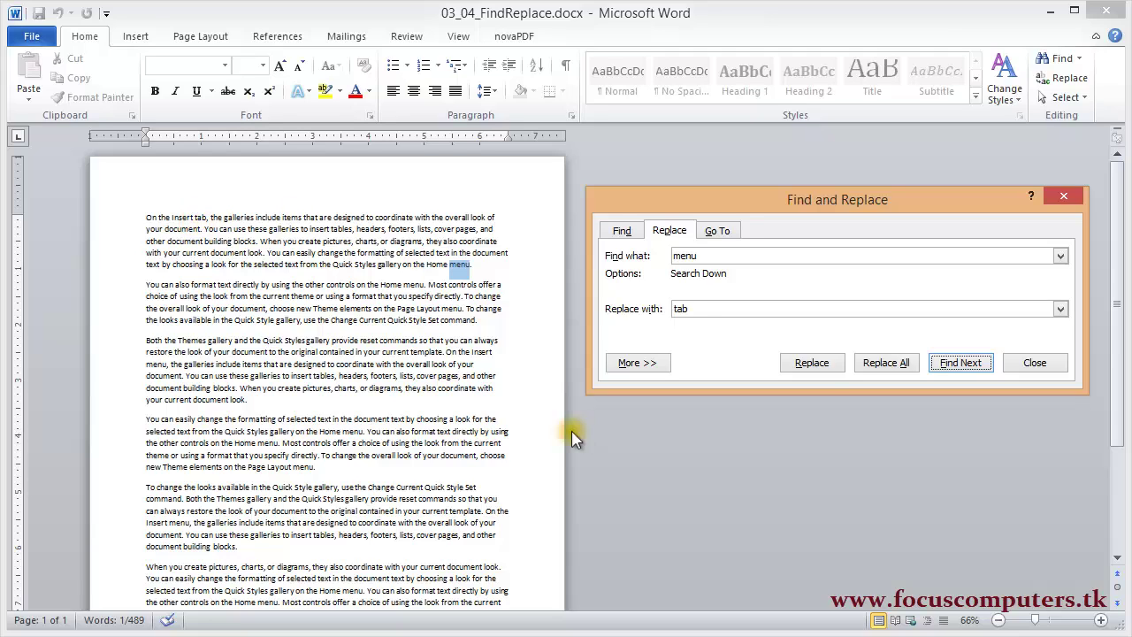
left_click(812, 364)
Step: Replace all remaining occurrences of "menu" with "tab" and review the changed text
left_click(902, 366)
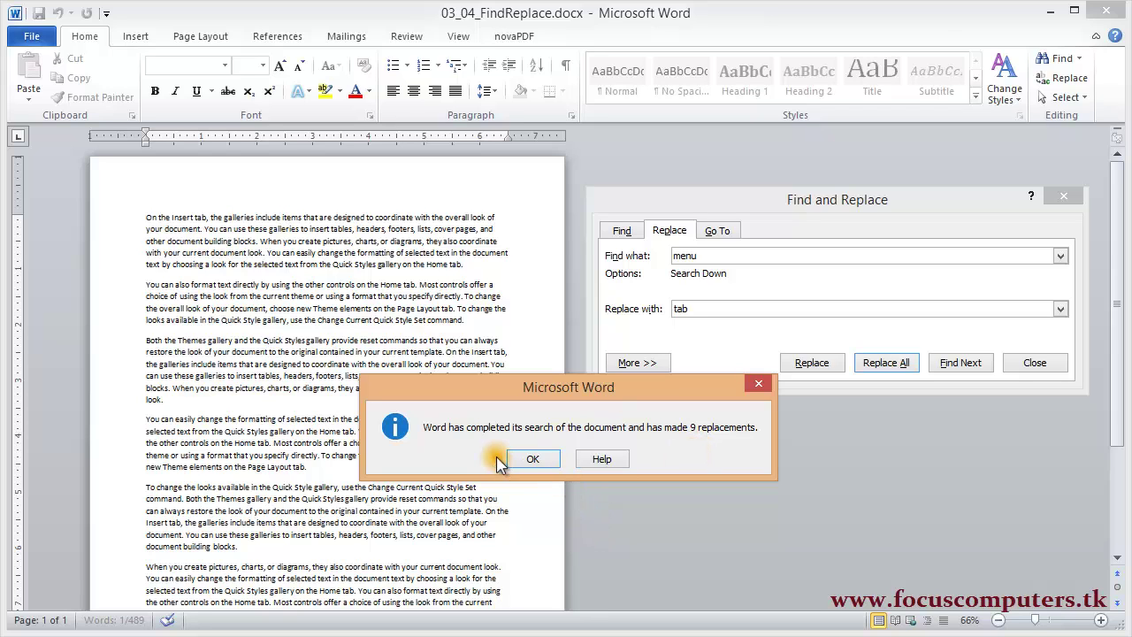
left_click(528, 460)
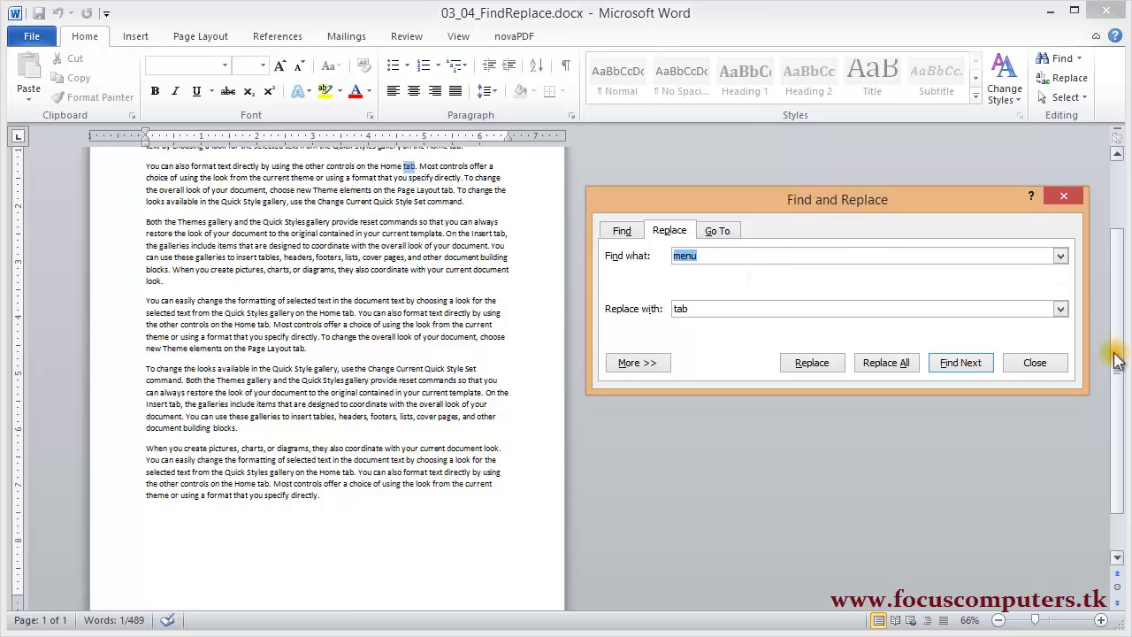
left_click_drag(1116, 358, 1116, 283)
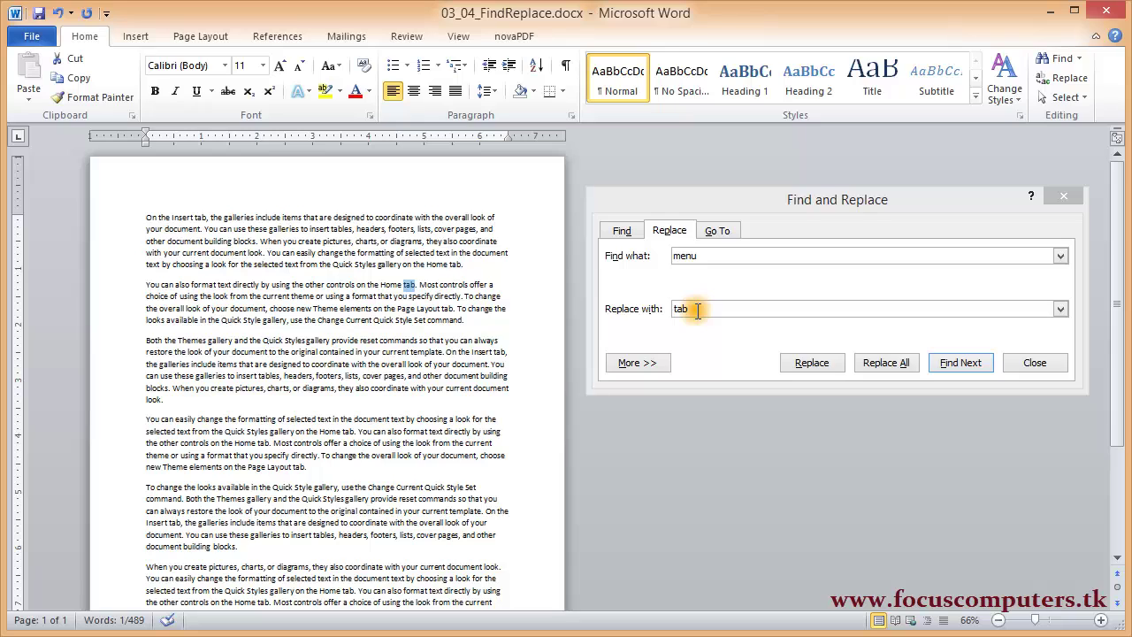
Step: Swap the search terms and replace every occurrence of "tab" with "menu" throughout the document
left_click(698, 310)
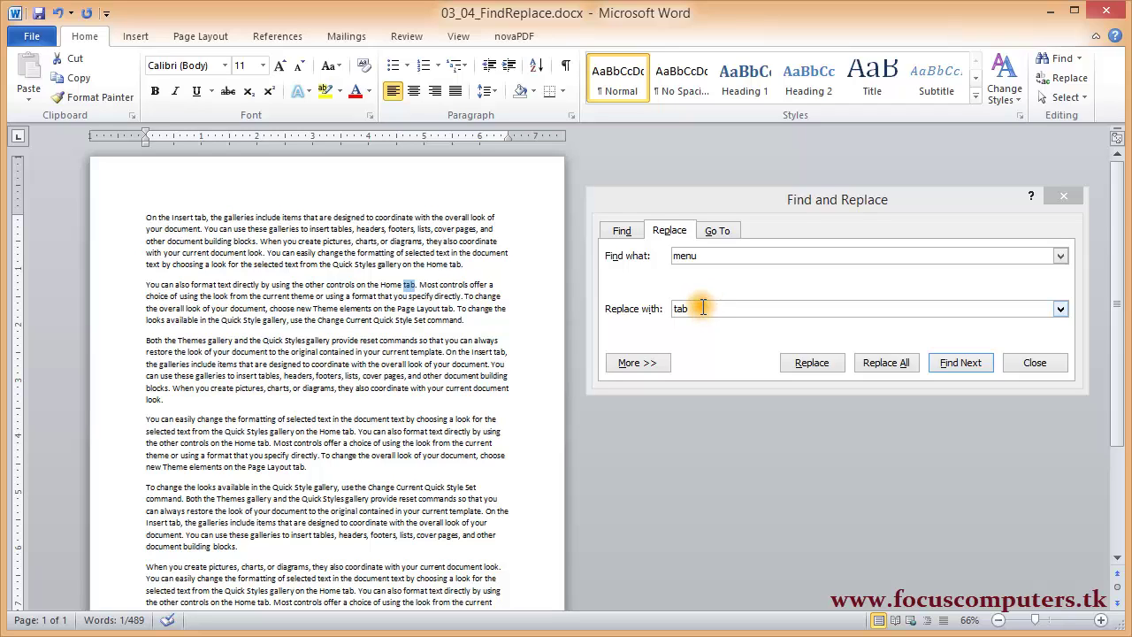
left_click(629, 269)
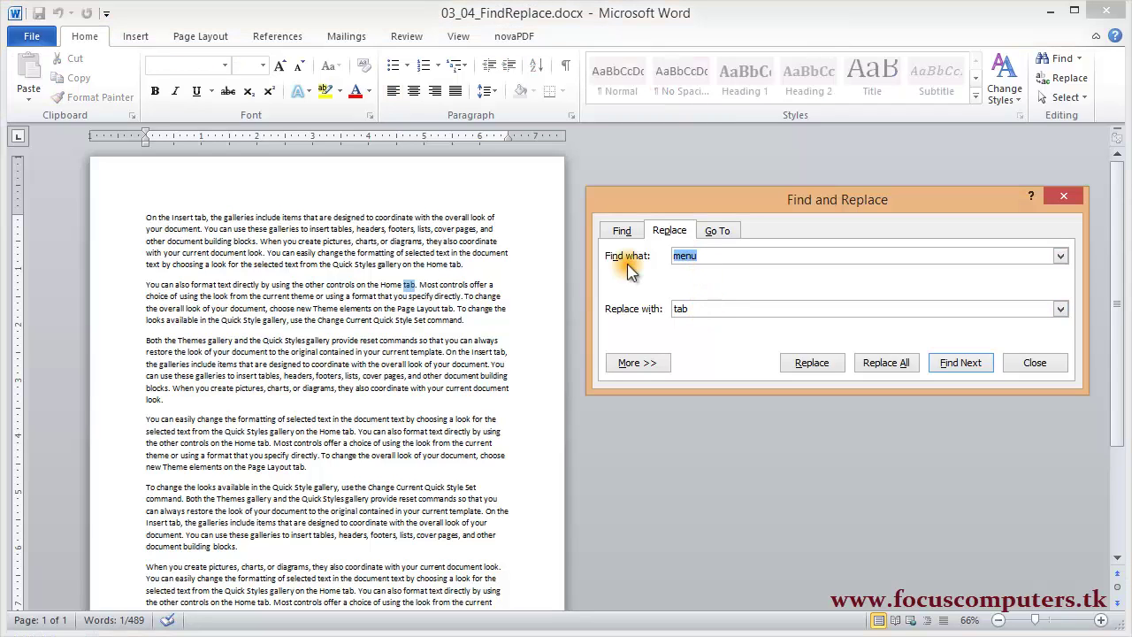
type("tab")
double_click(712, 308)
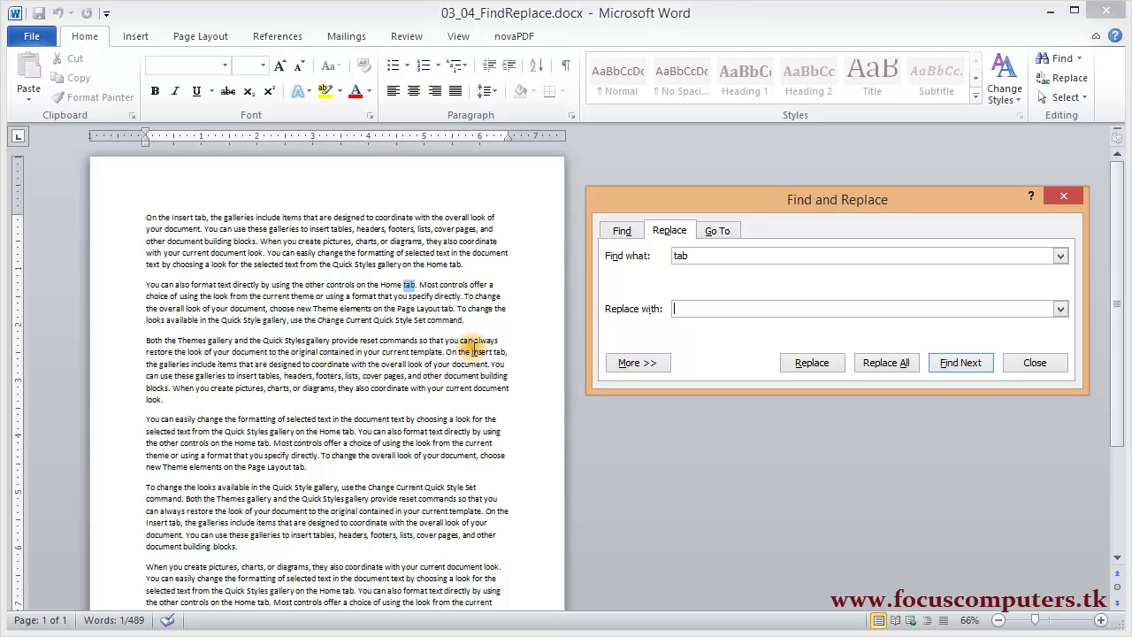
type("menu")
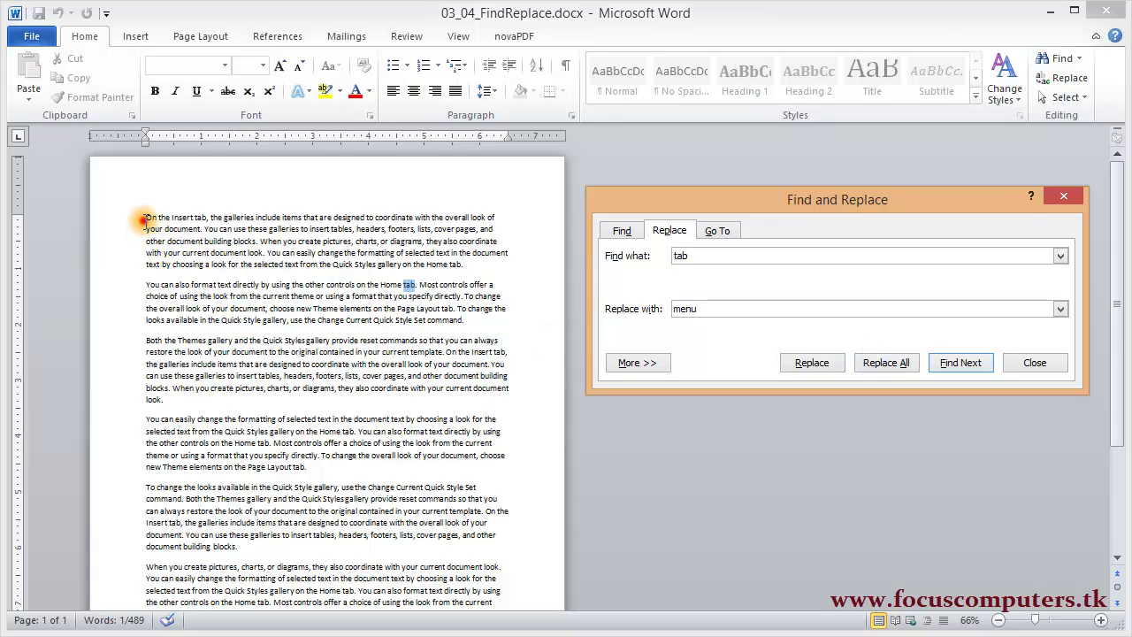
left_click(138, 217)
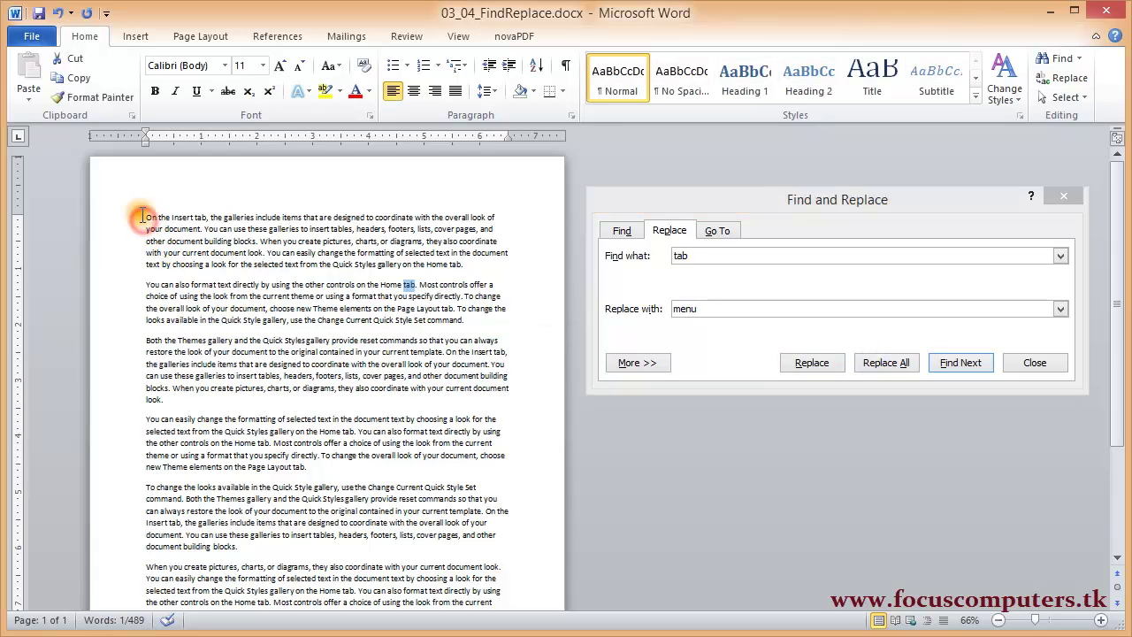
left_click(889, 362)
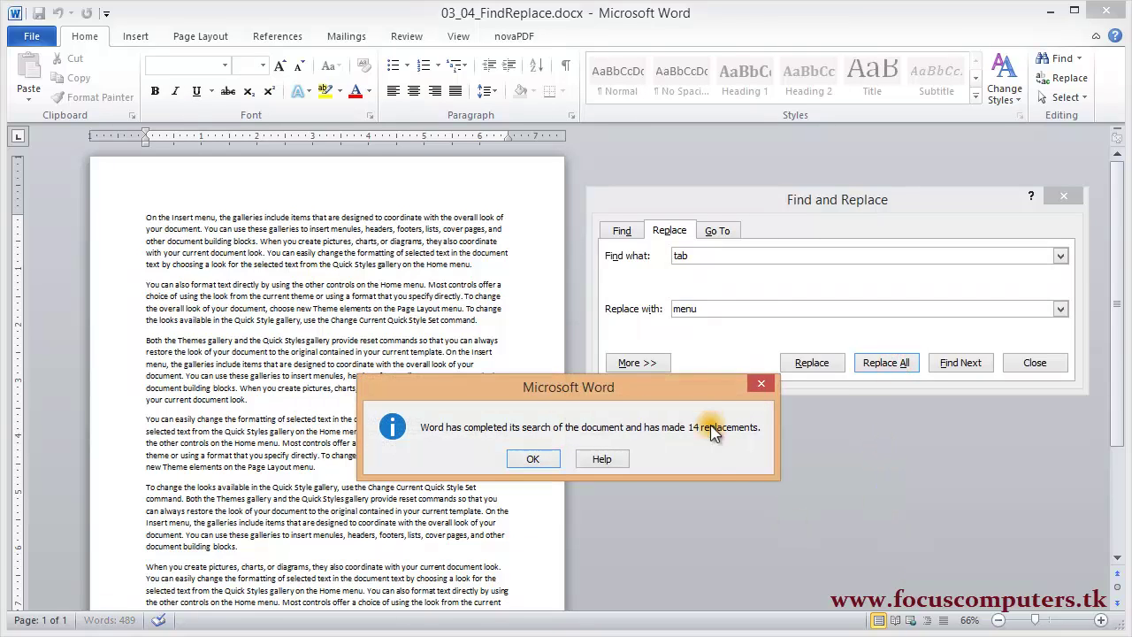
Step: Review the replaced words in the document and limit the search to whole words only
left_click(534, 458)
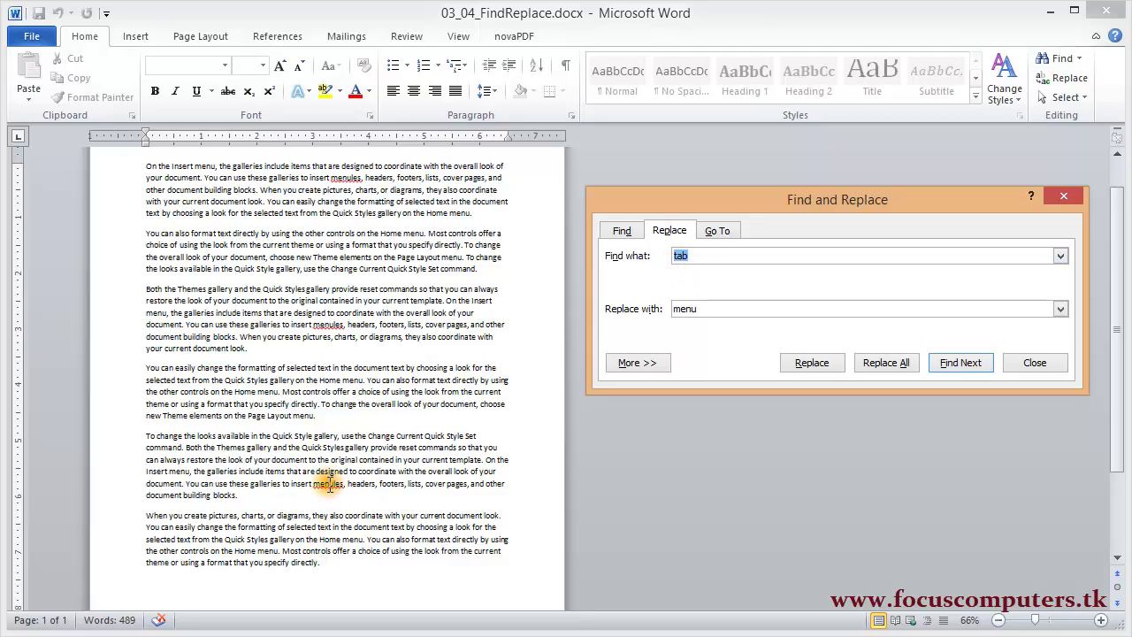
left_click(353, 365)
scroll(358, 364, "up", 2)
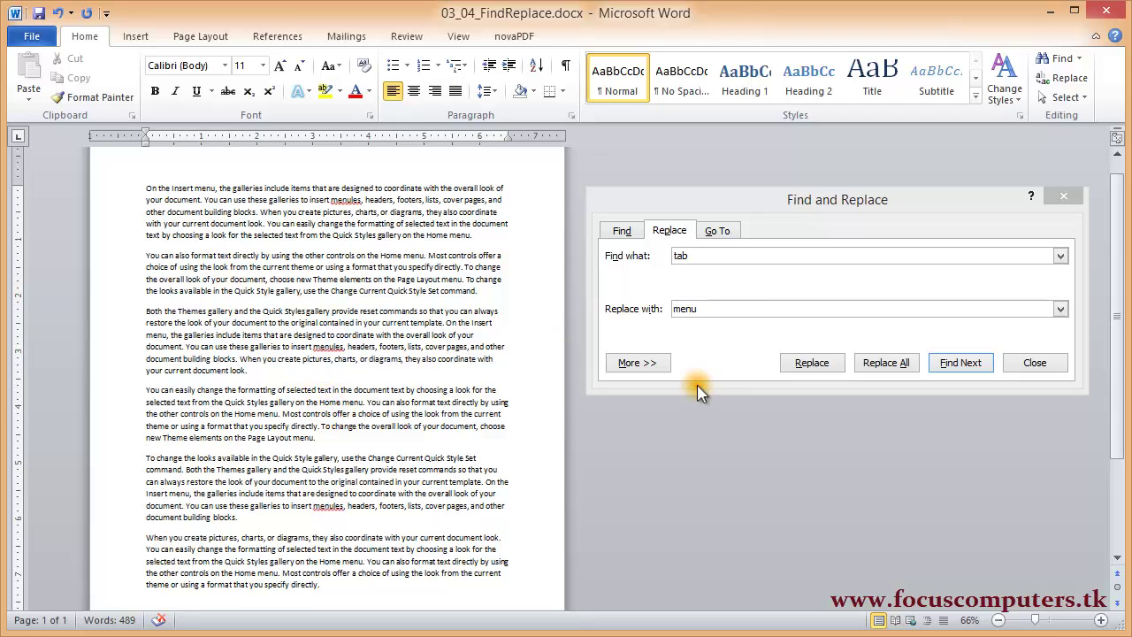
left_click(644, 363)
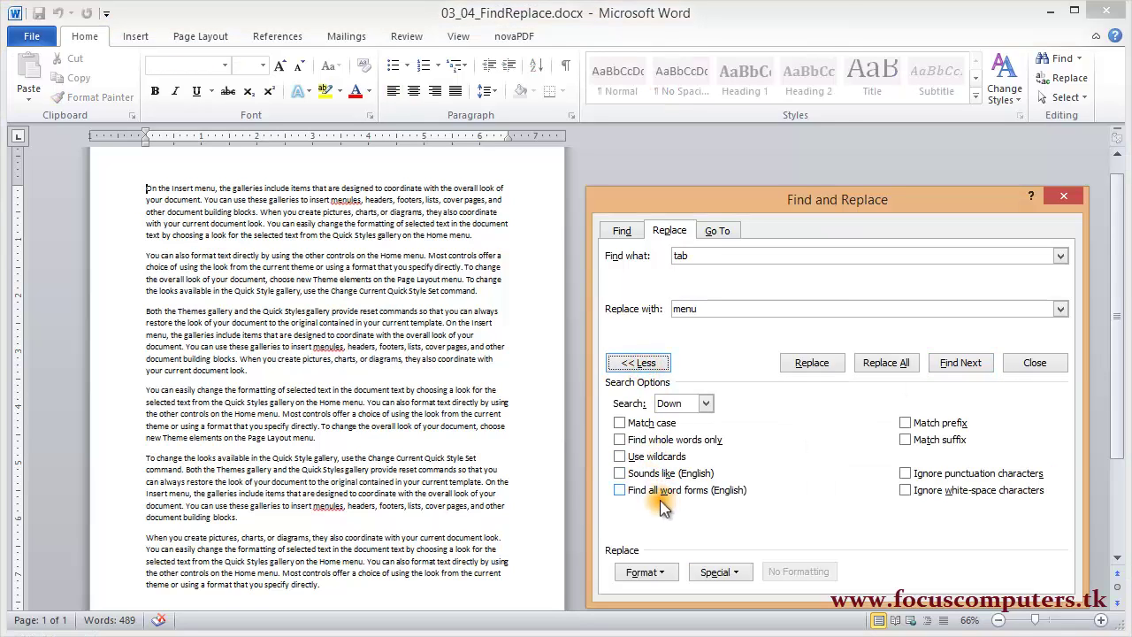
left_click(619, 440)
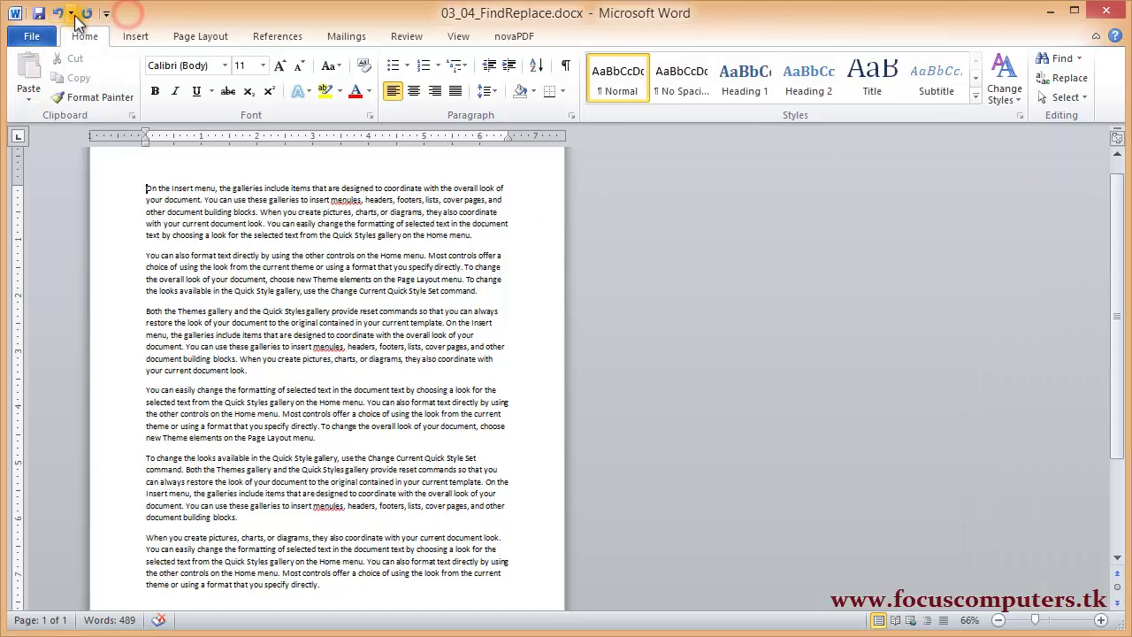
Step: Undo the last Replace All and replace every whole-word occurrence of "tab" with "menu" throughout the document
left_click(70, 13)
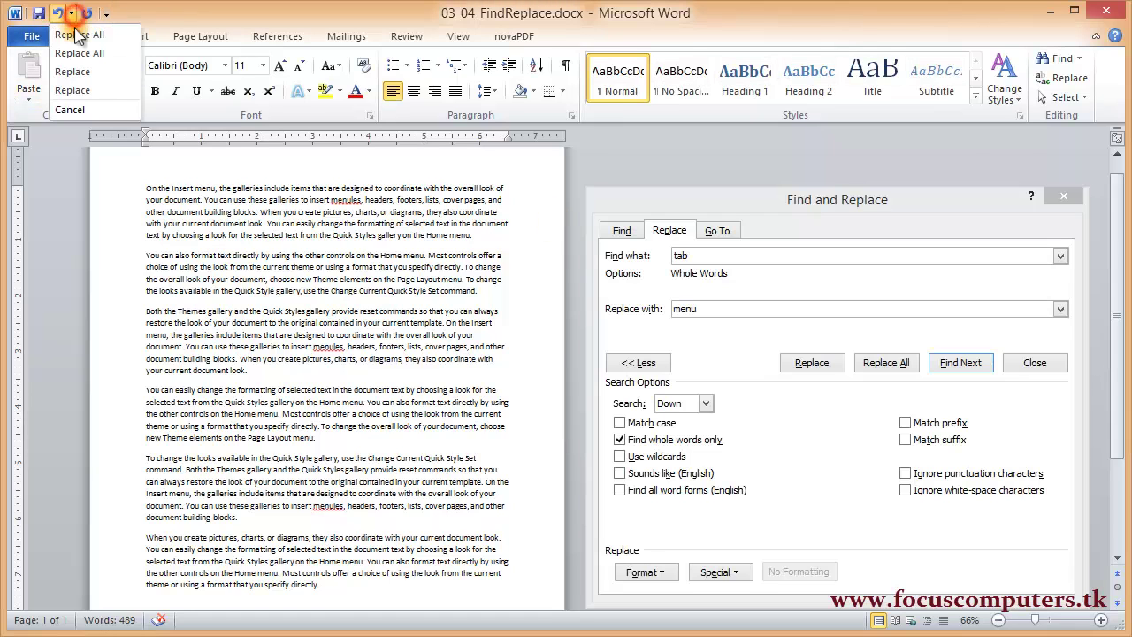
left_click(78, 36)
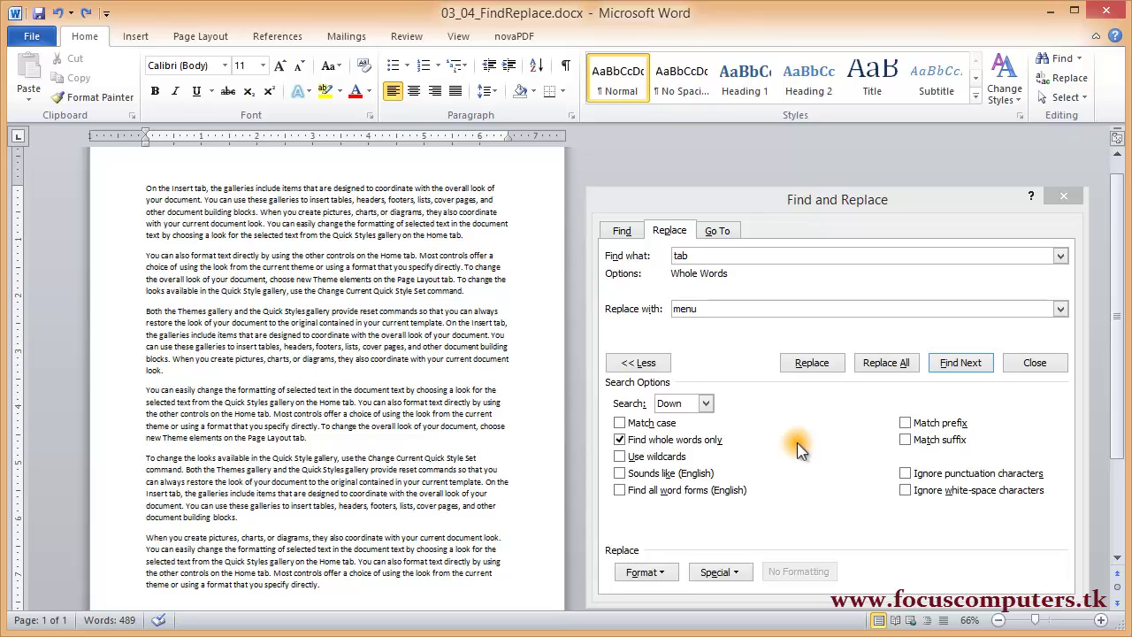
left_click(880, 359)
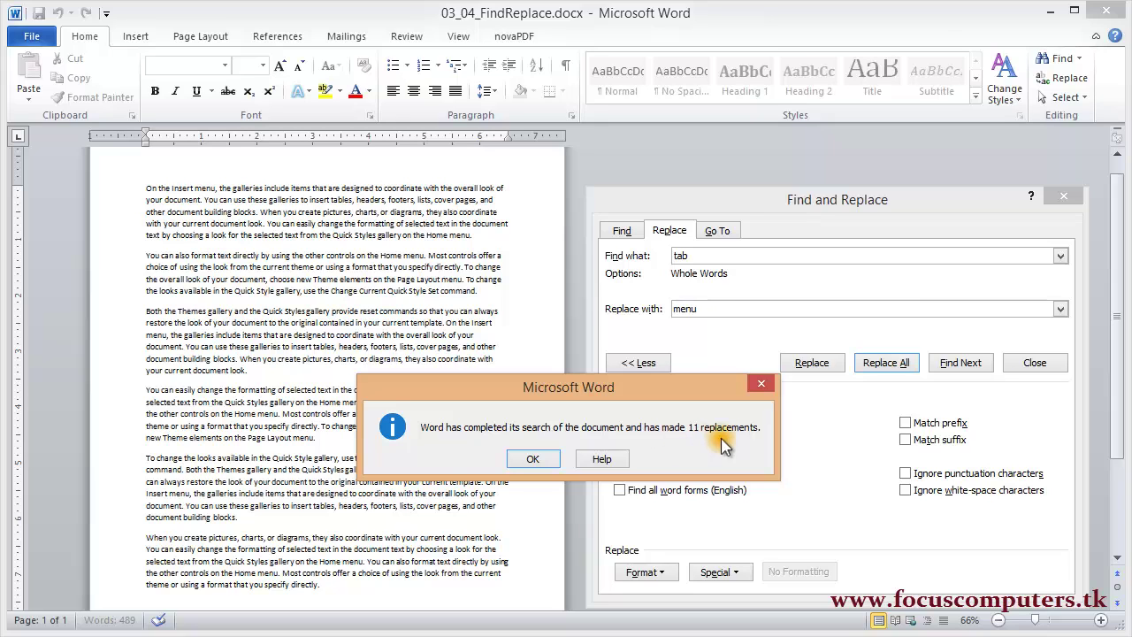
left_click(533, 458)
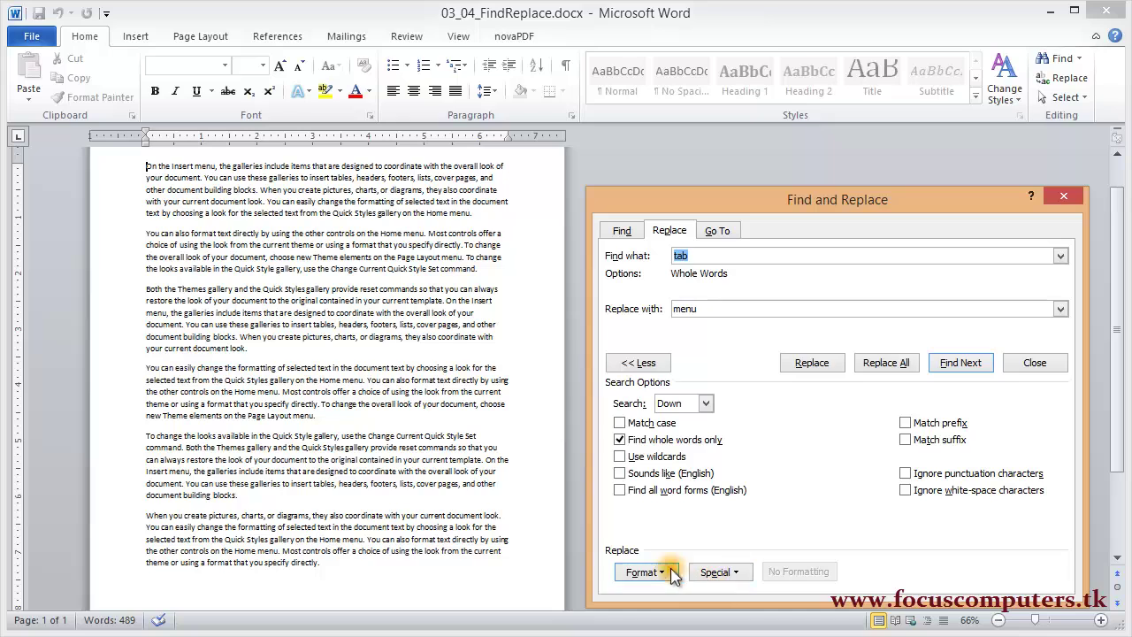
Step: Replace every pair of consecutive paragraph marks (^p^p) with a single paragraph mark (^p) throughout the document
left_click(718, 572)
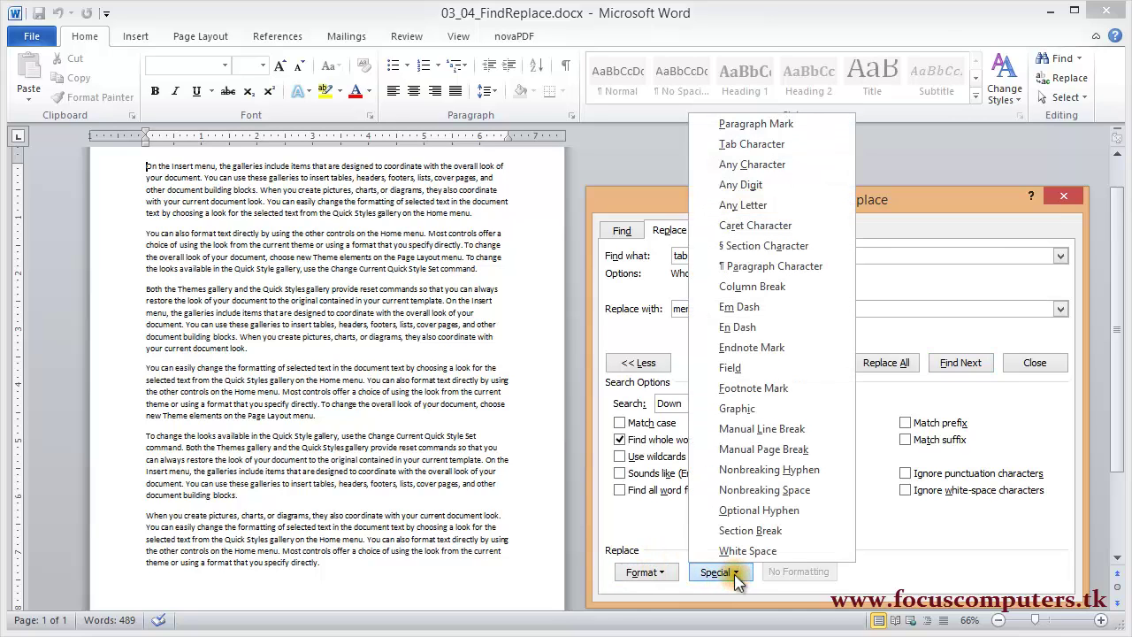
left_click(758, 125)
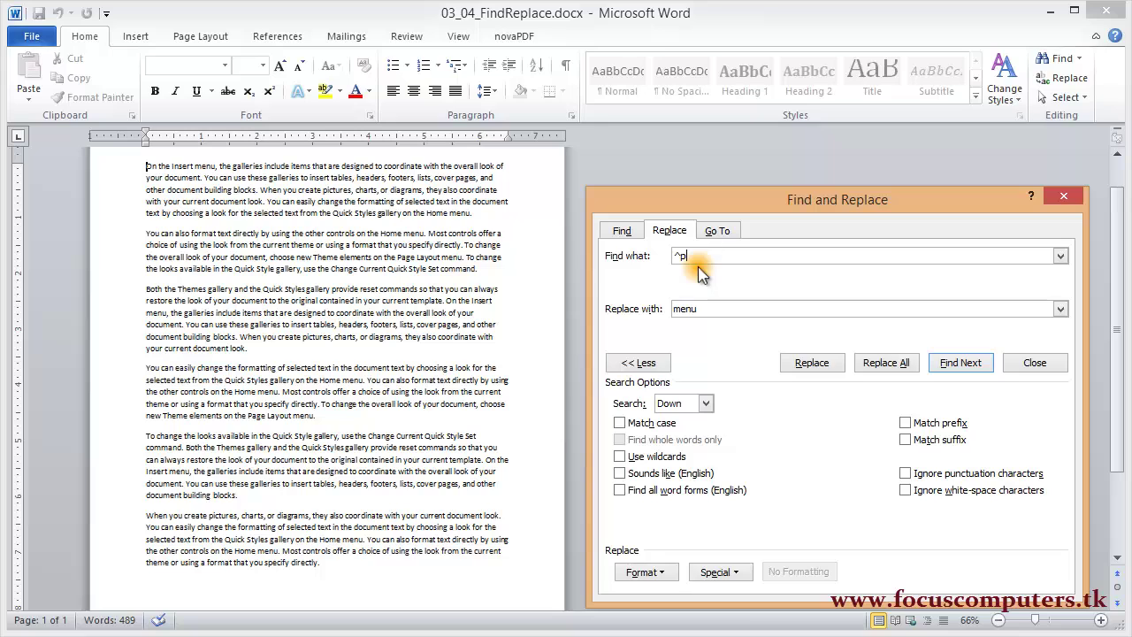
left_click(718, 571)
left_click(727, 124)
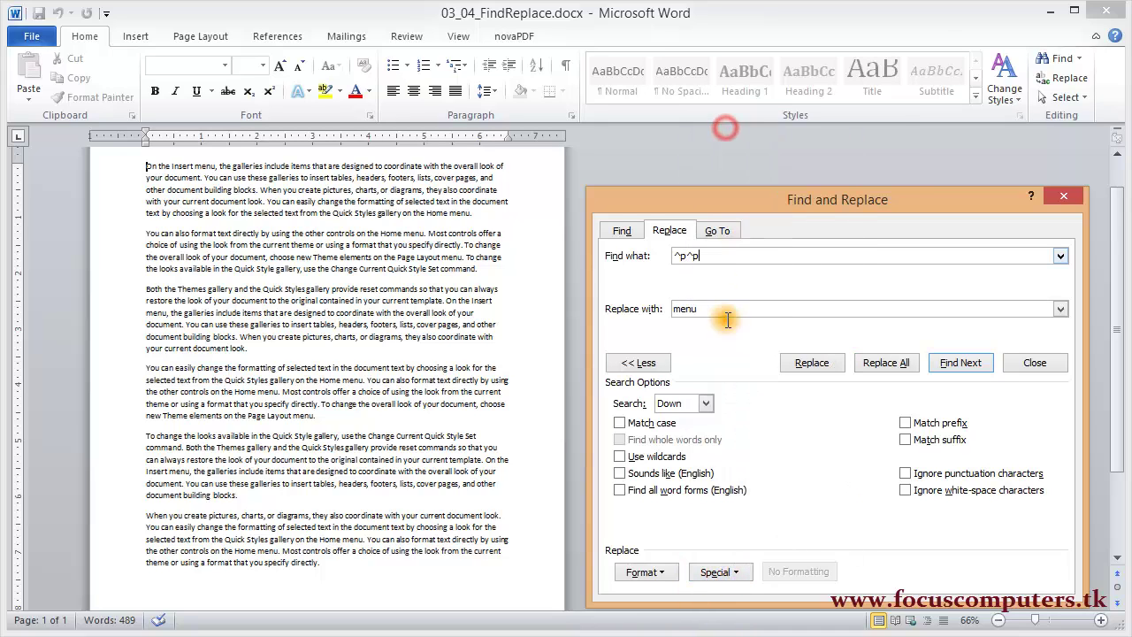
double_click(715, 305)
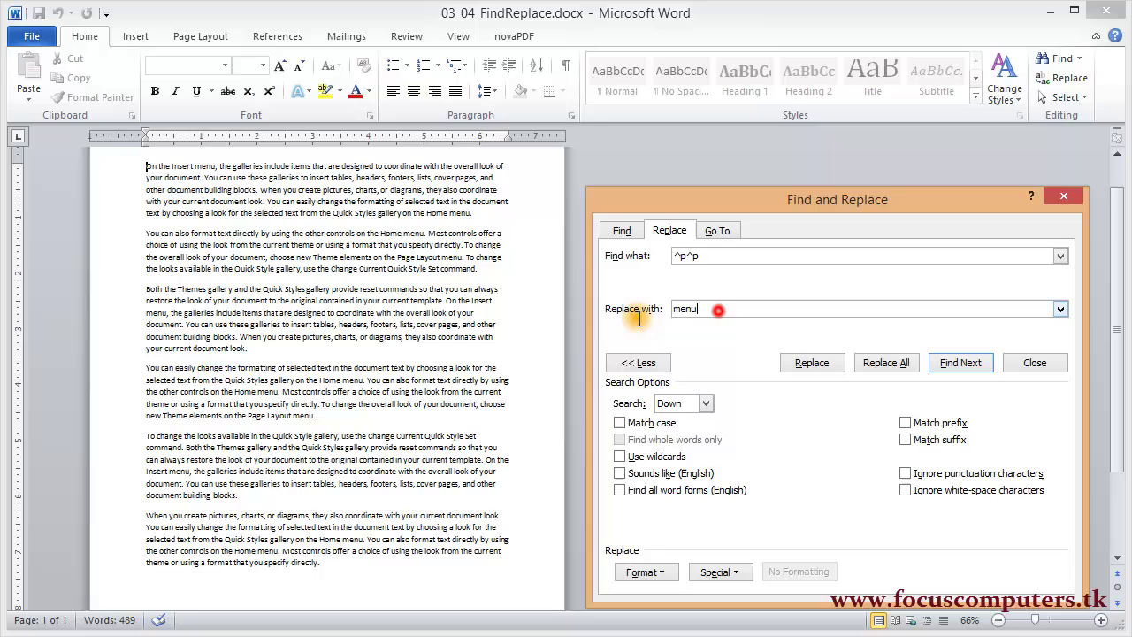
left_click(718, 572)
left_click(728, 266)
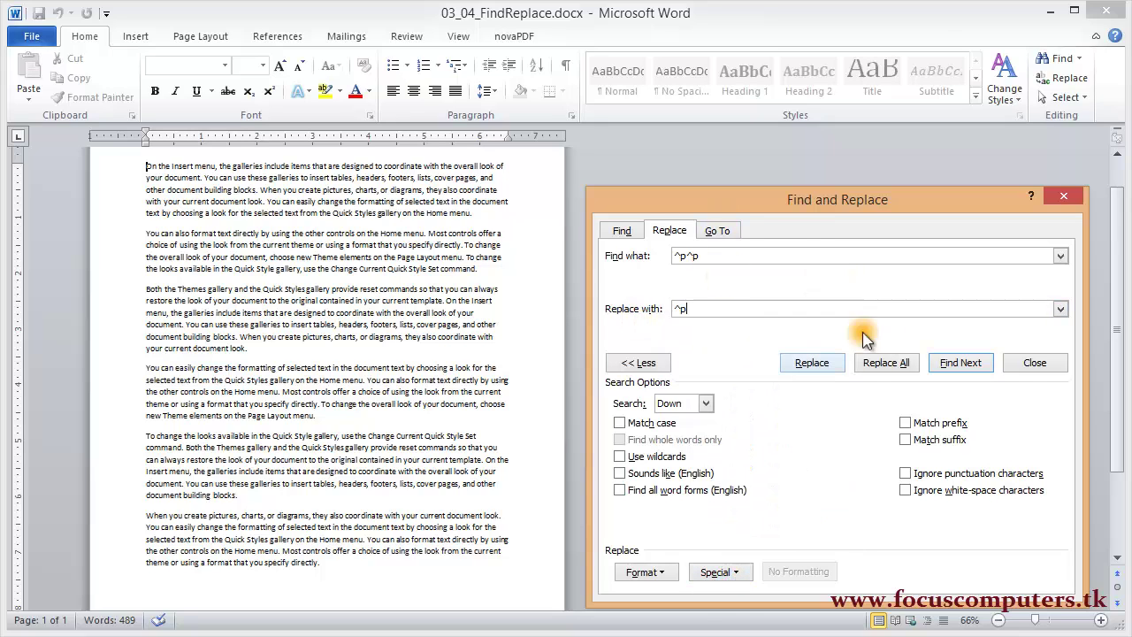
left_click(885, 364)
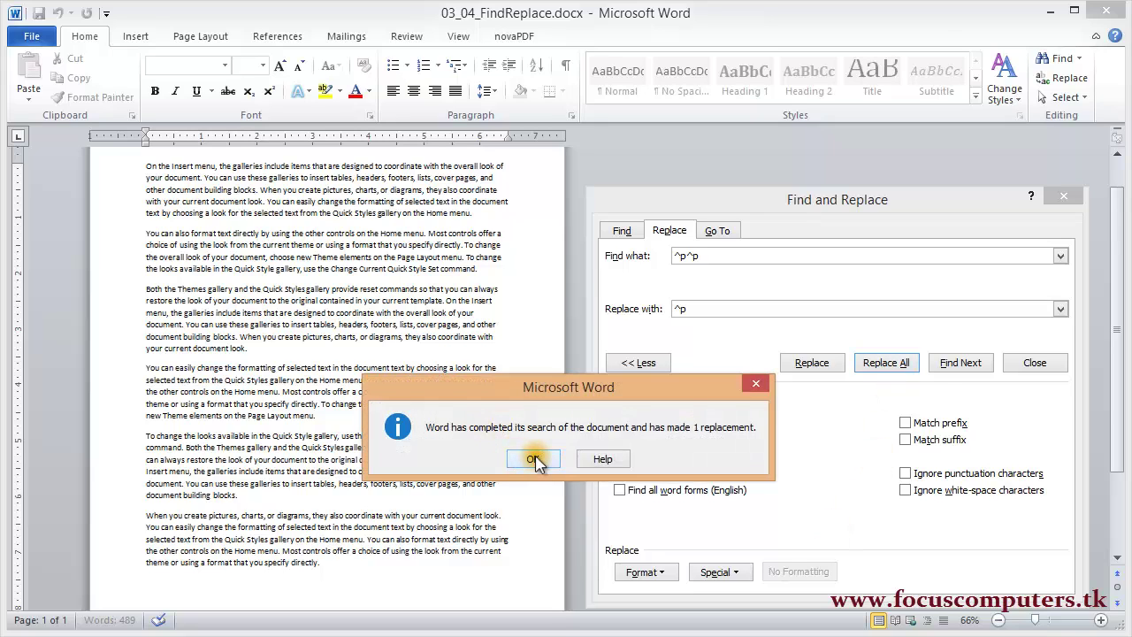
left_click(534, 459)
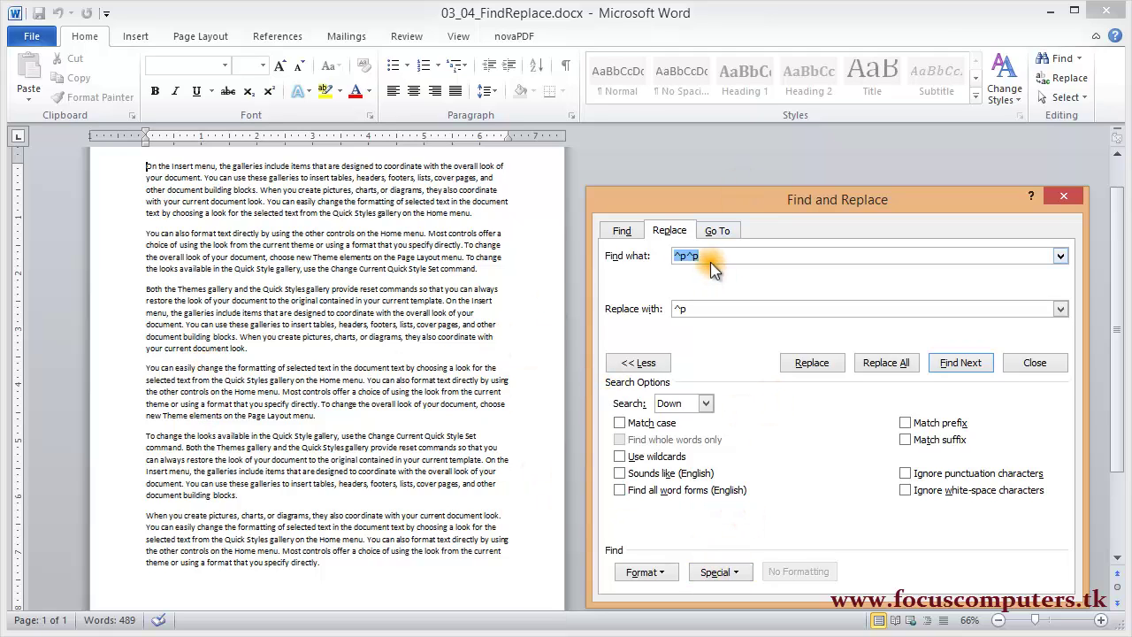
Step: Use blank spaces instead of the paragraph codes as search and replacement text, and replace all matches in the document
key("Delete")
double_click(688, 308)
left_click(878, 364)
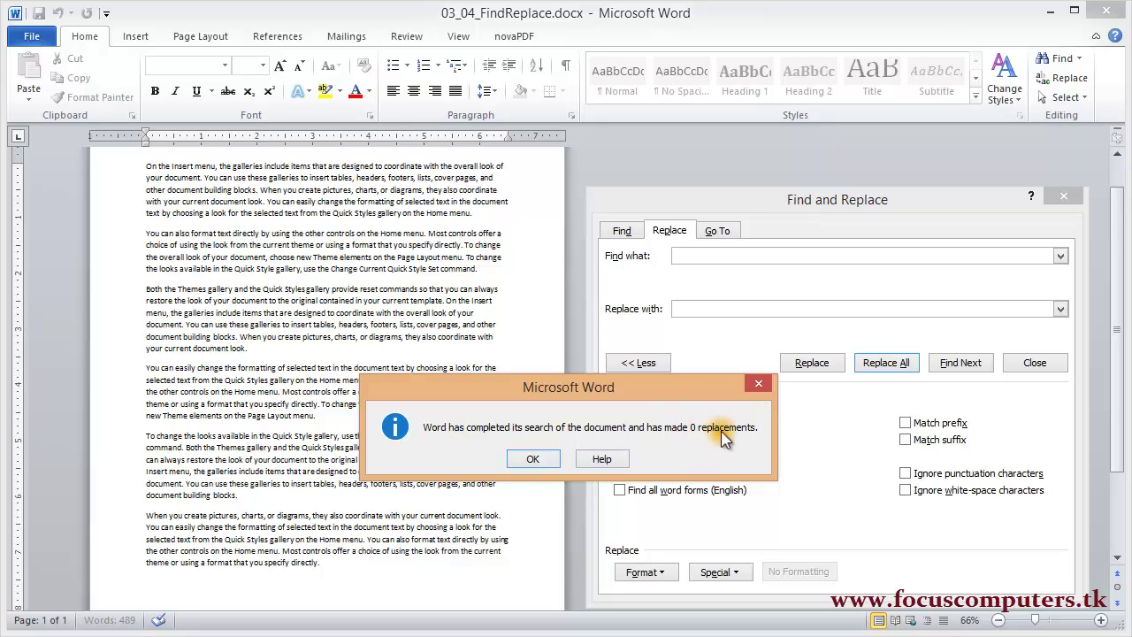
left_click(533, 458)
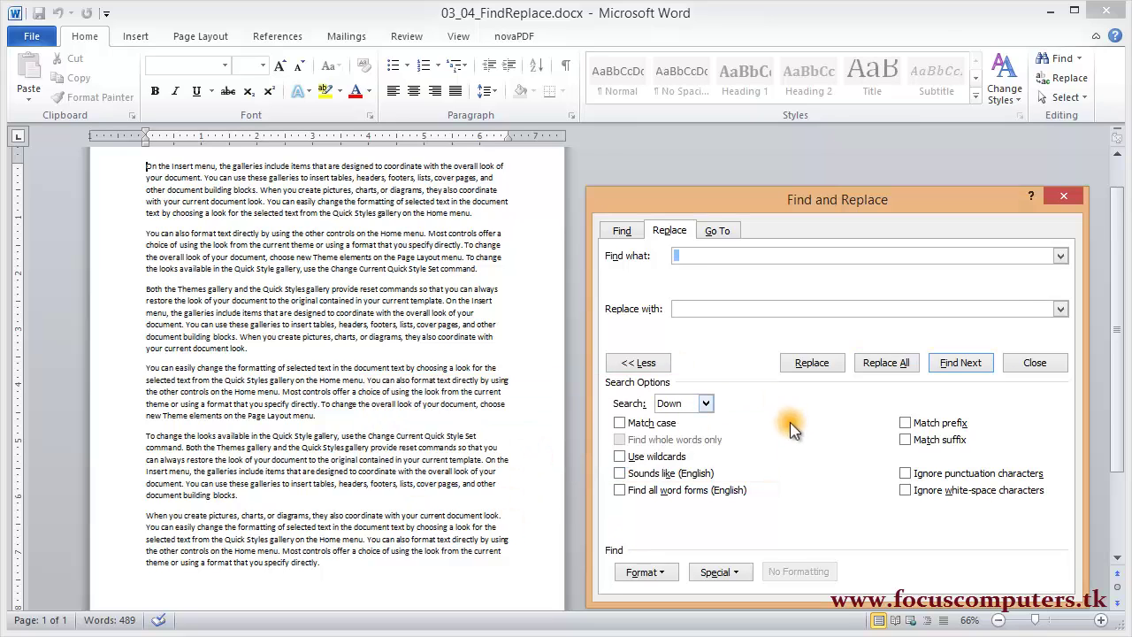
Step: Enter "menu" as the text to find and "tab" as its replacement
left_click(643, 572)
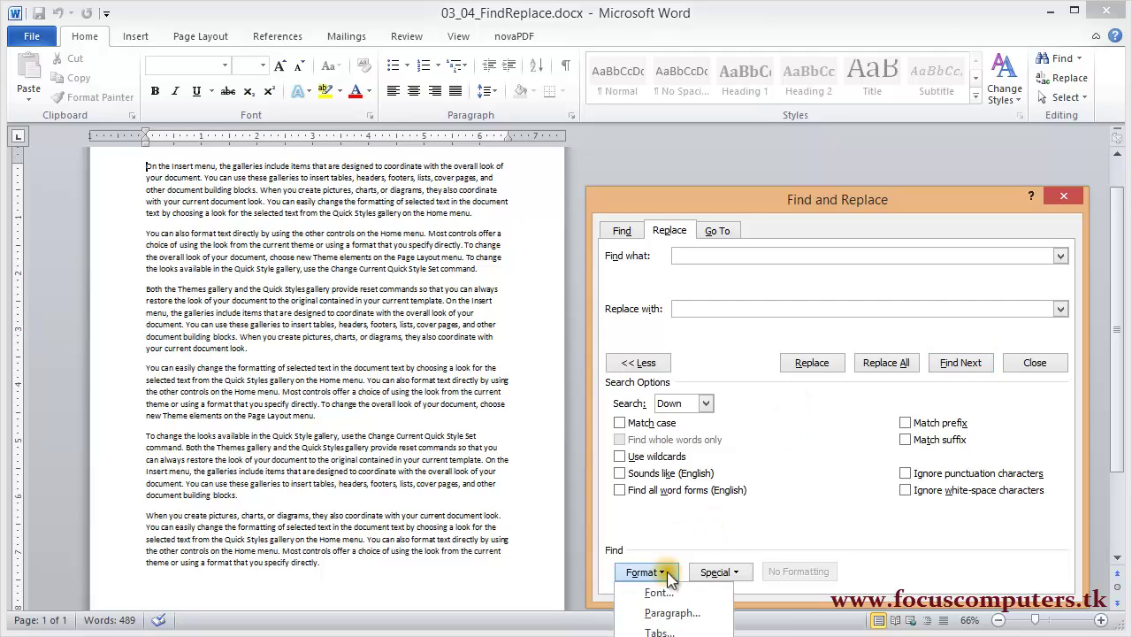
left_click(713, 541)
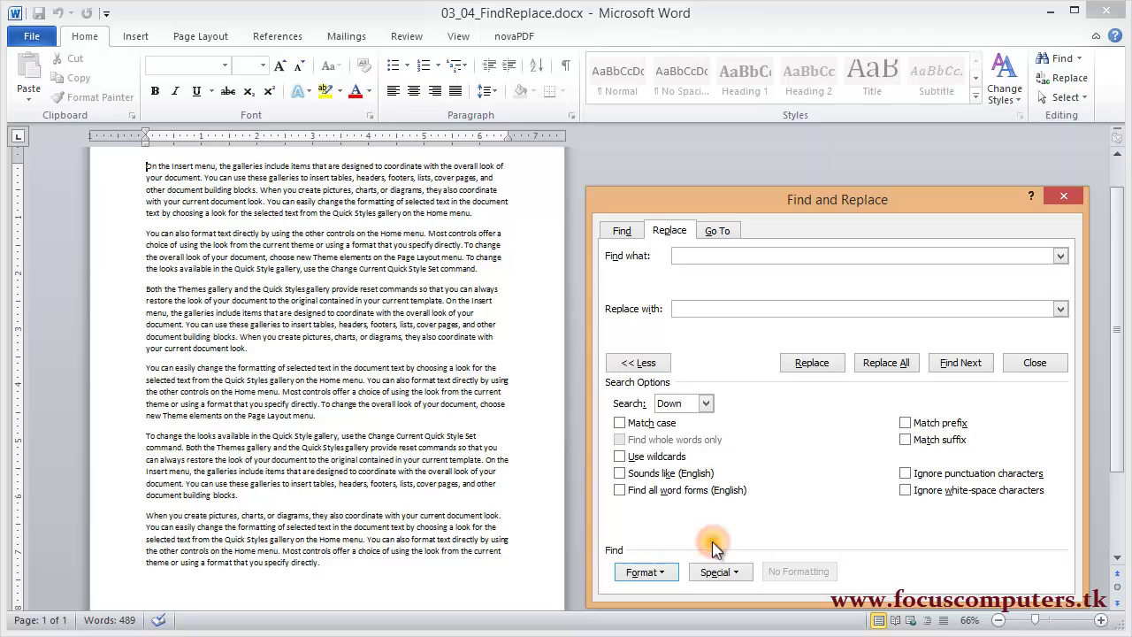
left_click(688, 256)
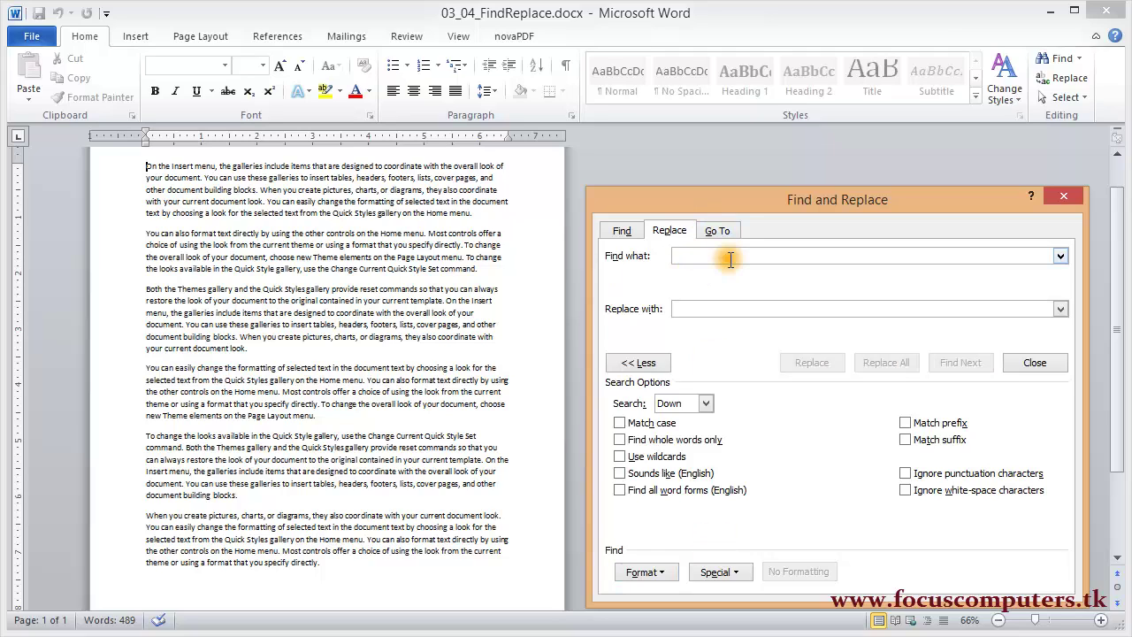
type("m")
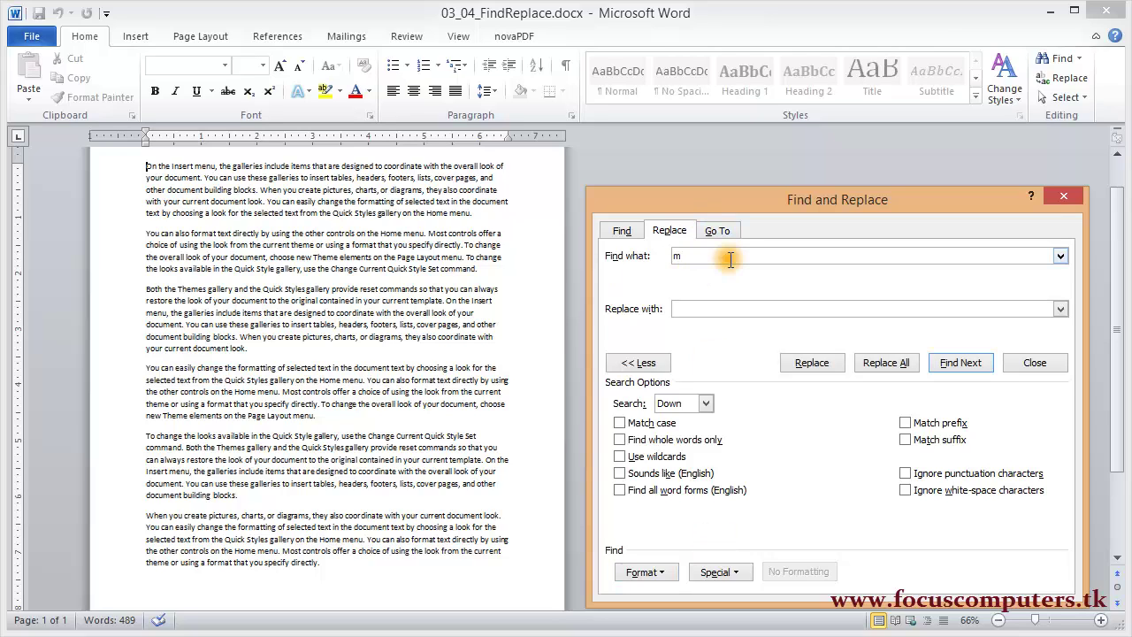
type("enu")
Step: Set the formatting of the replacement text to bold with a red font color
left_click(665, 572)
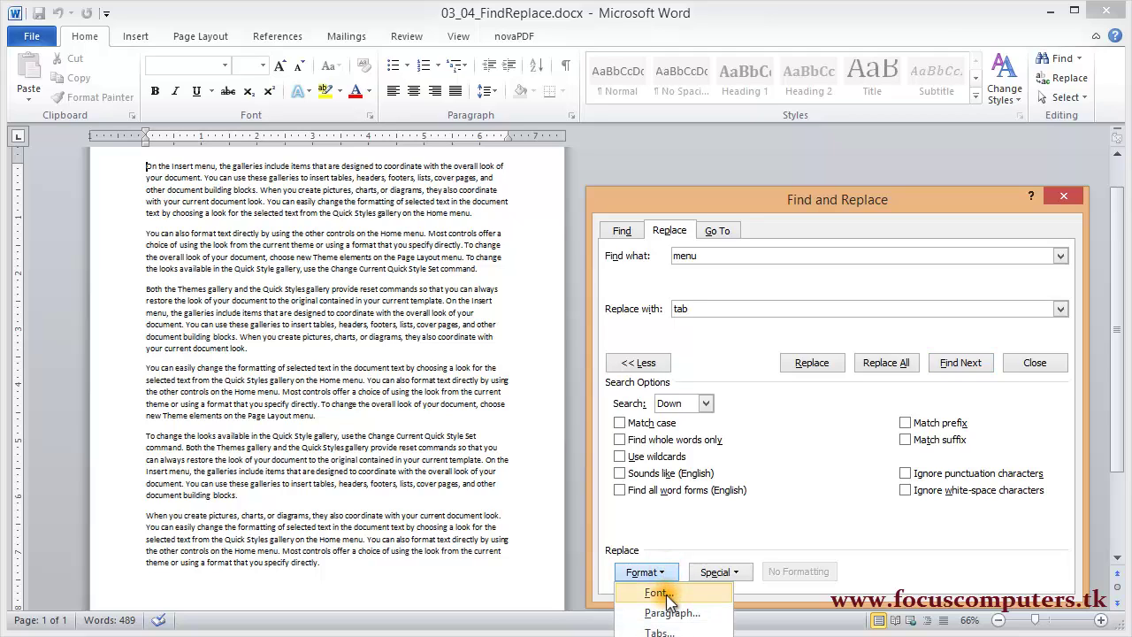
left_click(466, 283)
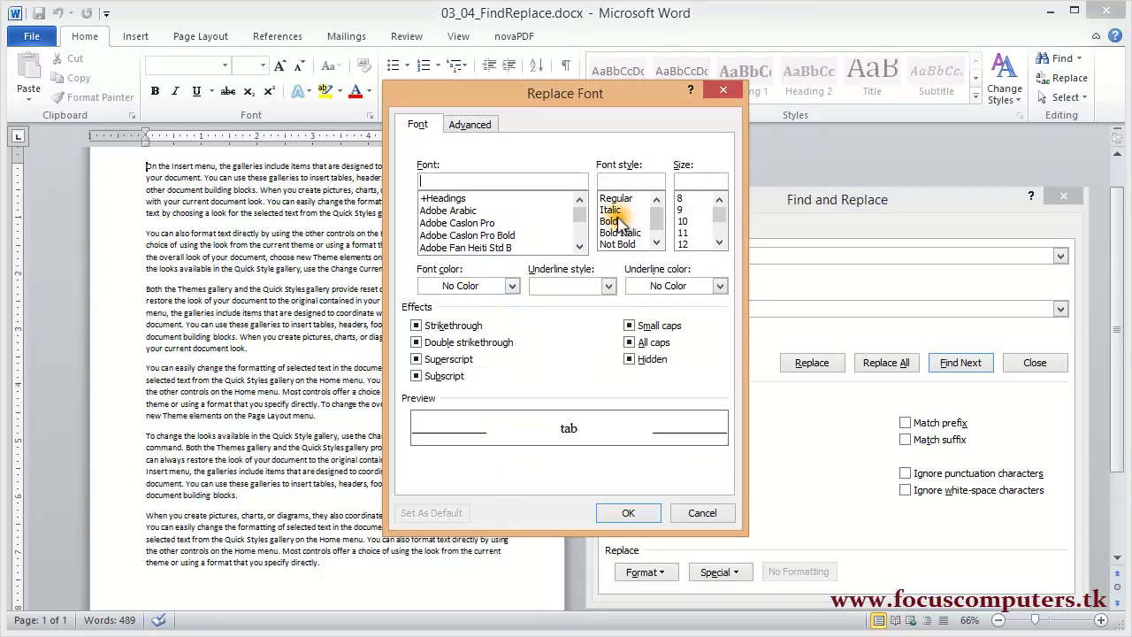
left_click(613, 222)
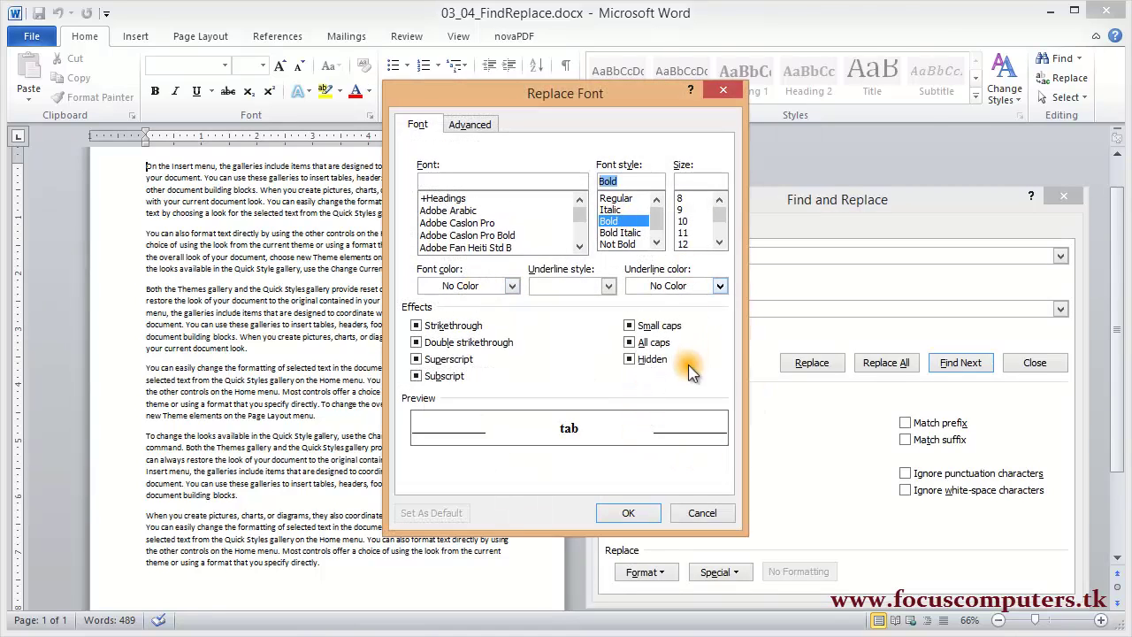
left_click(511, 285)
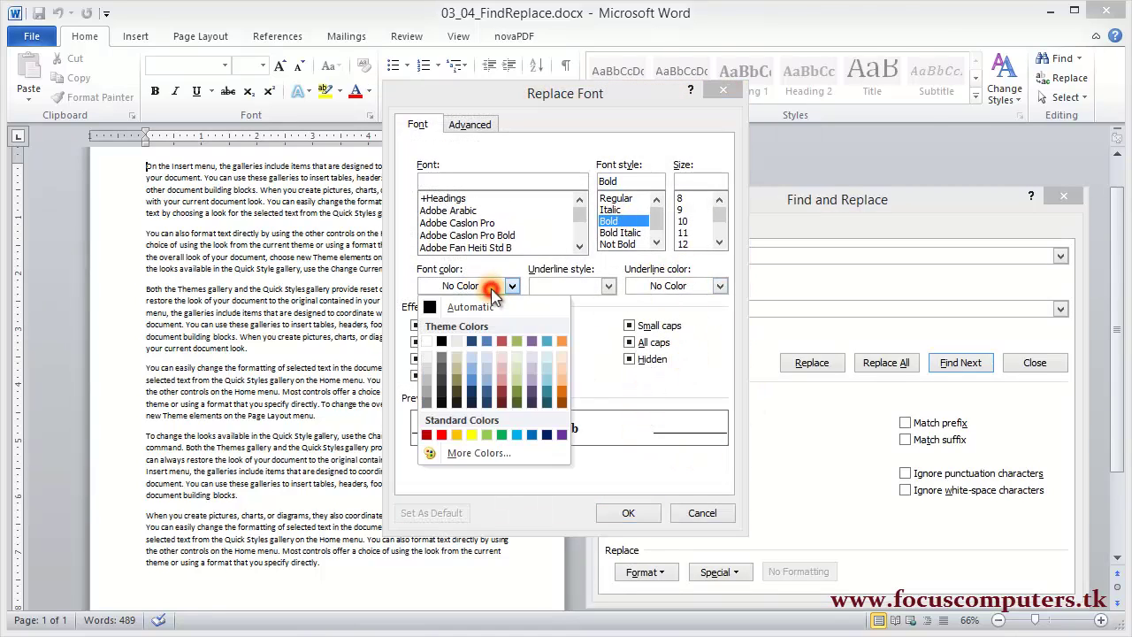
left_click(443, 435)
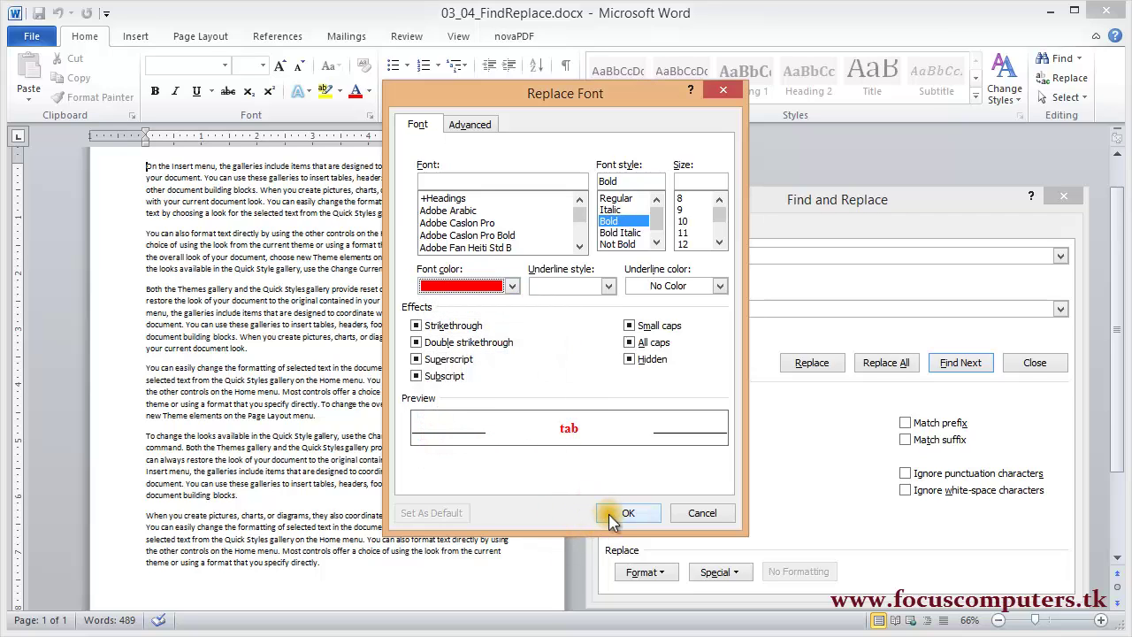
left_click(624, 513)
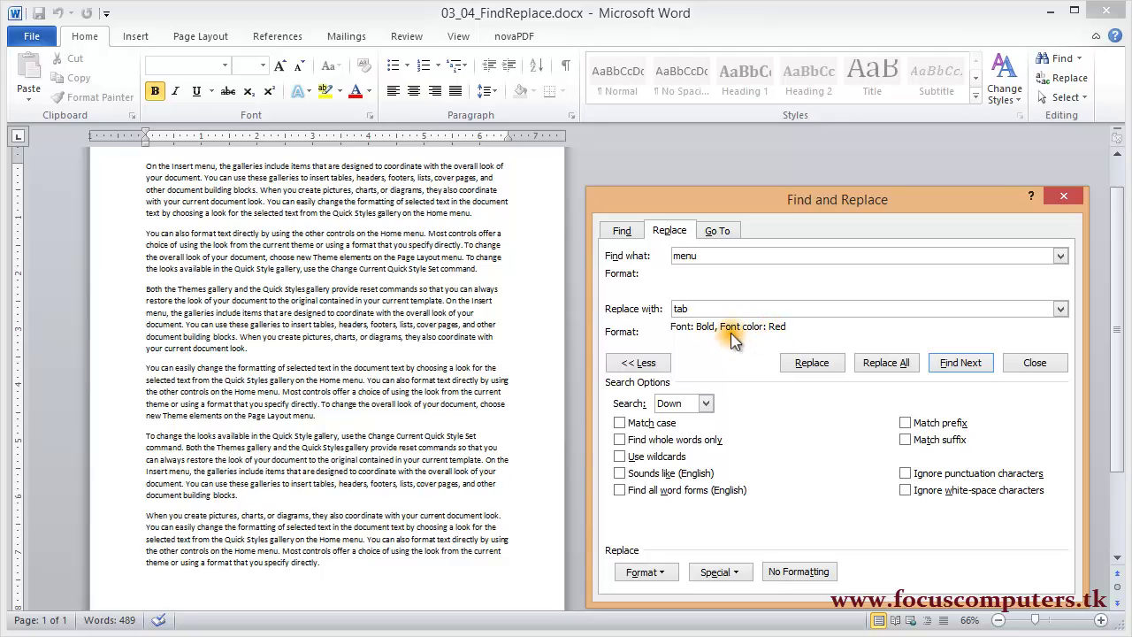
Step: Replace every occurrence of "menu" with the bold red "tab" throughout the document
left_click(663, 575)
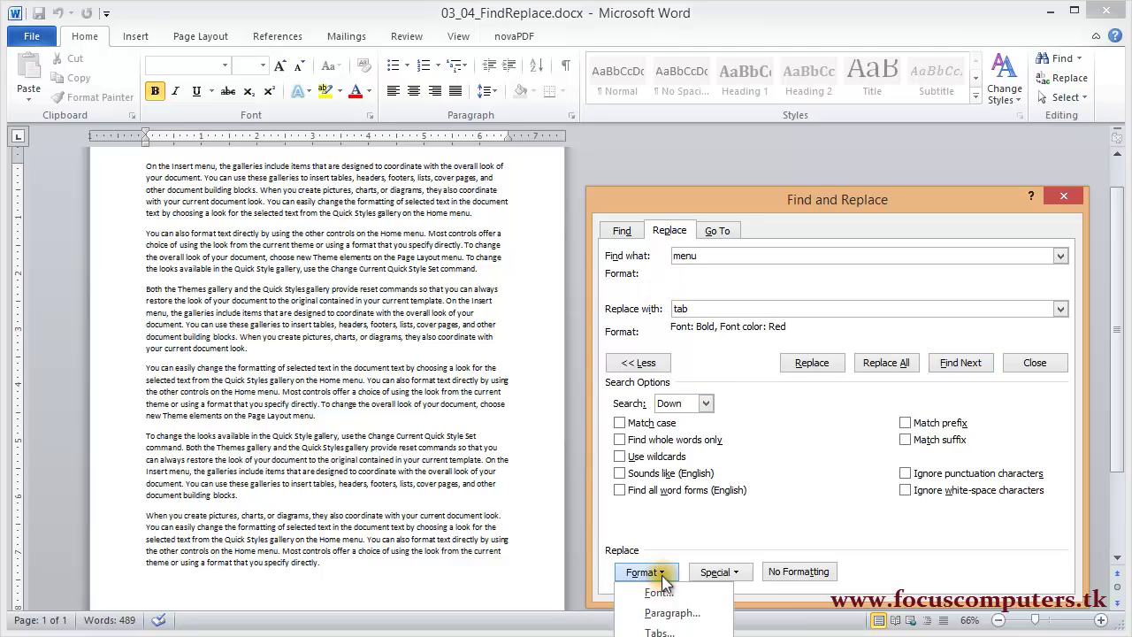
left_click(661, 574)
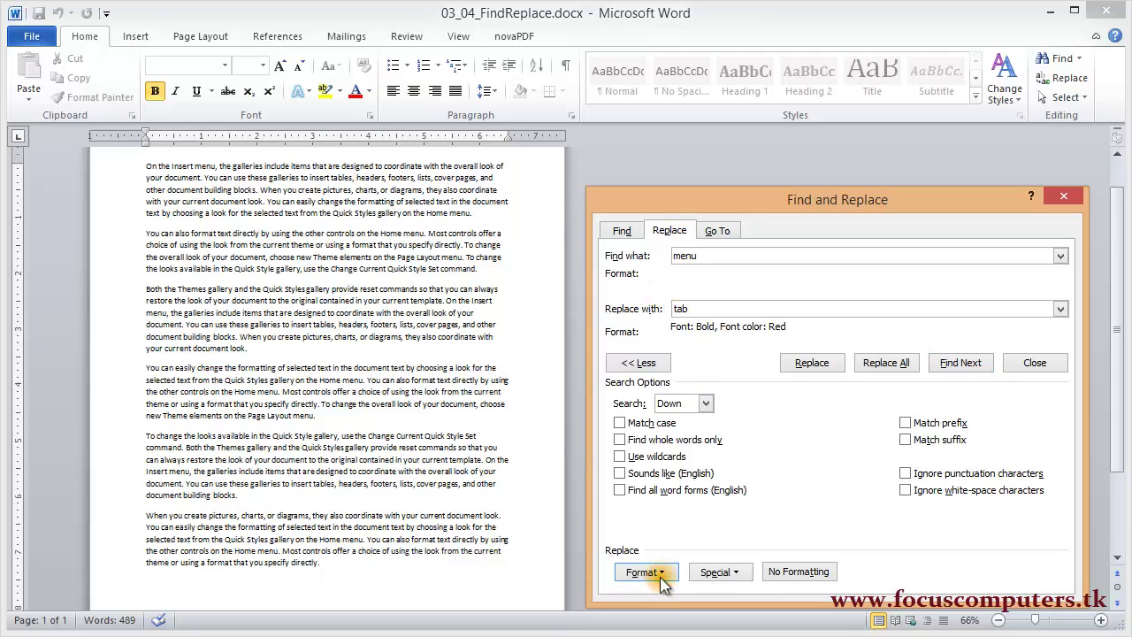
left_click(886, 363)
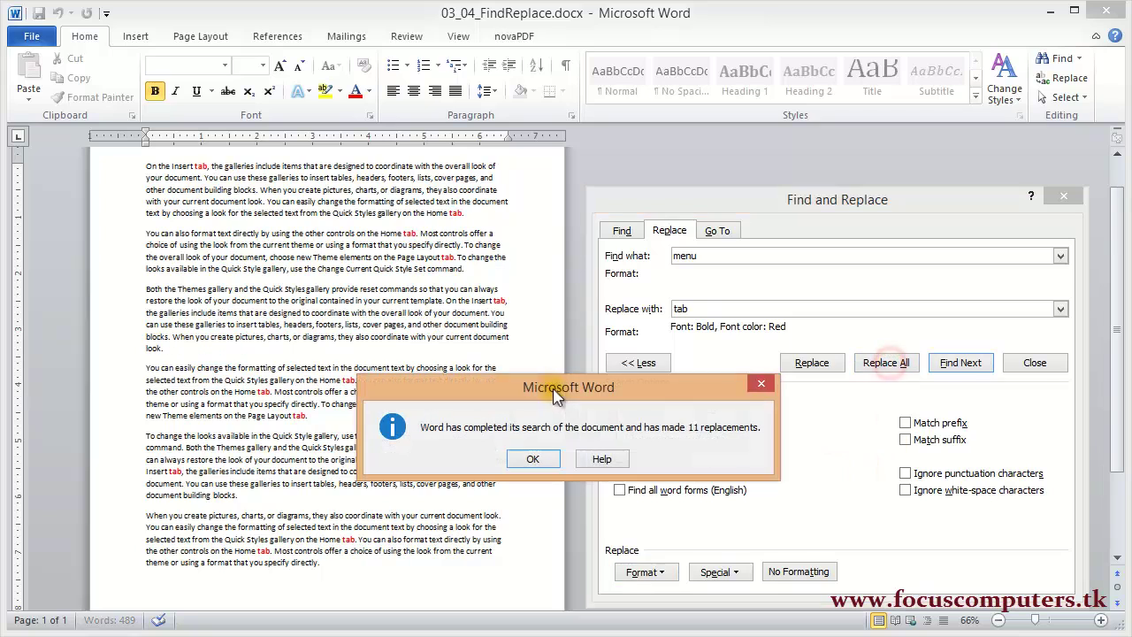
left_click(537, 459)
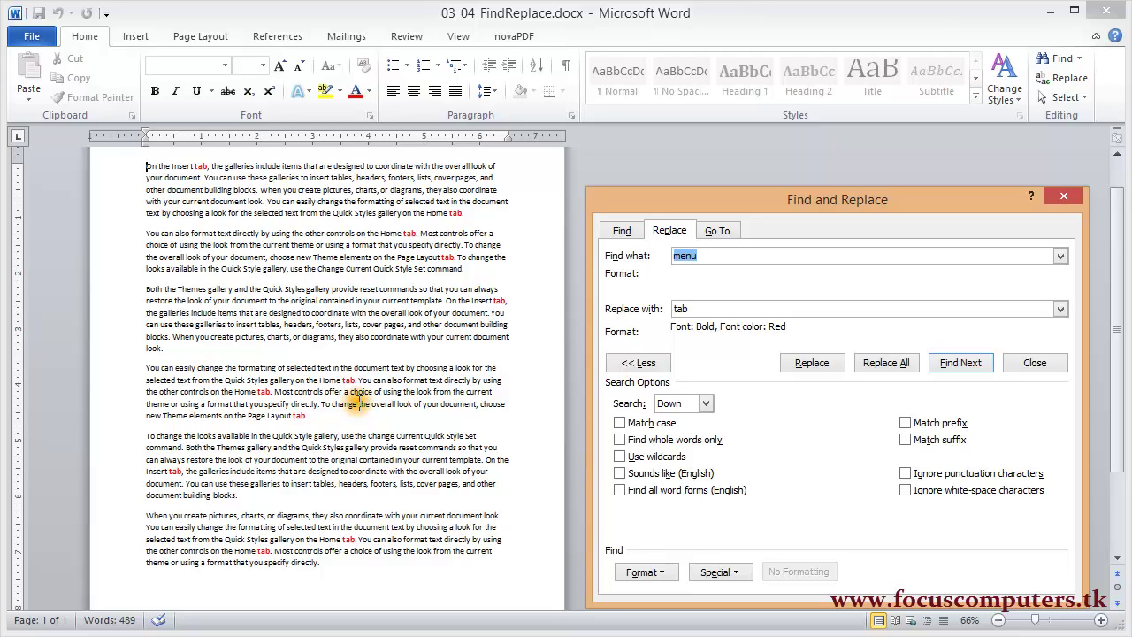
Step: Examine the formatting and special-character options available for both replacing and finding text
left_click(644, 573)
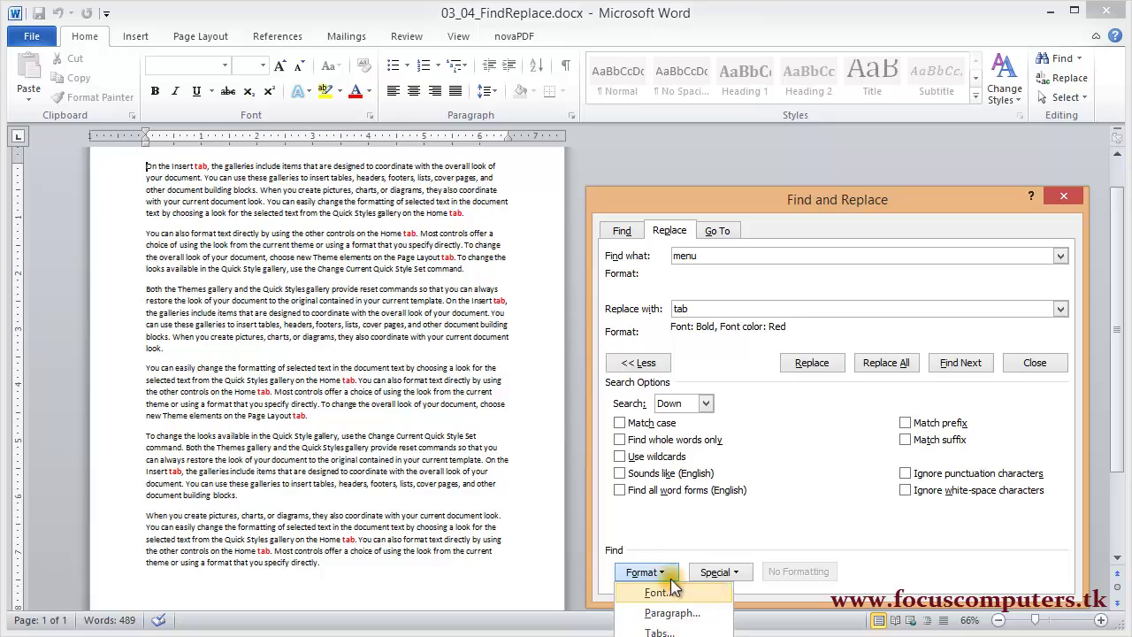
left_click(652, 541)
left_click(739, 573)
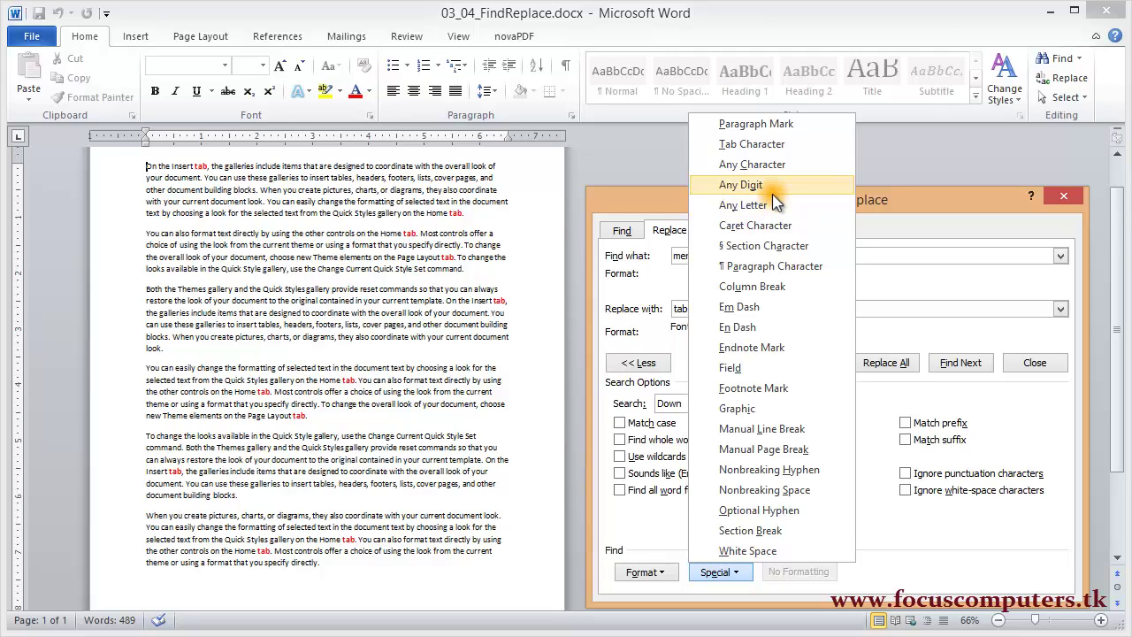
left_click(871, 442)
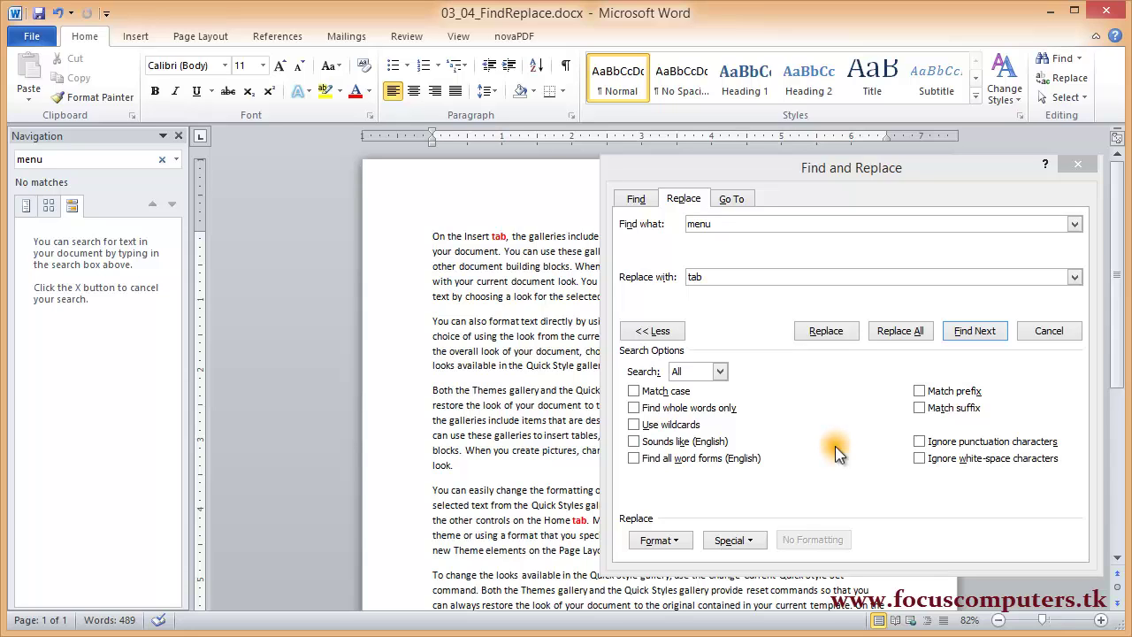
left_click(835, 446)
left_click(634, 199)
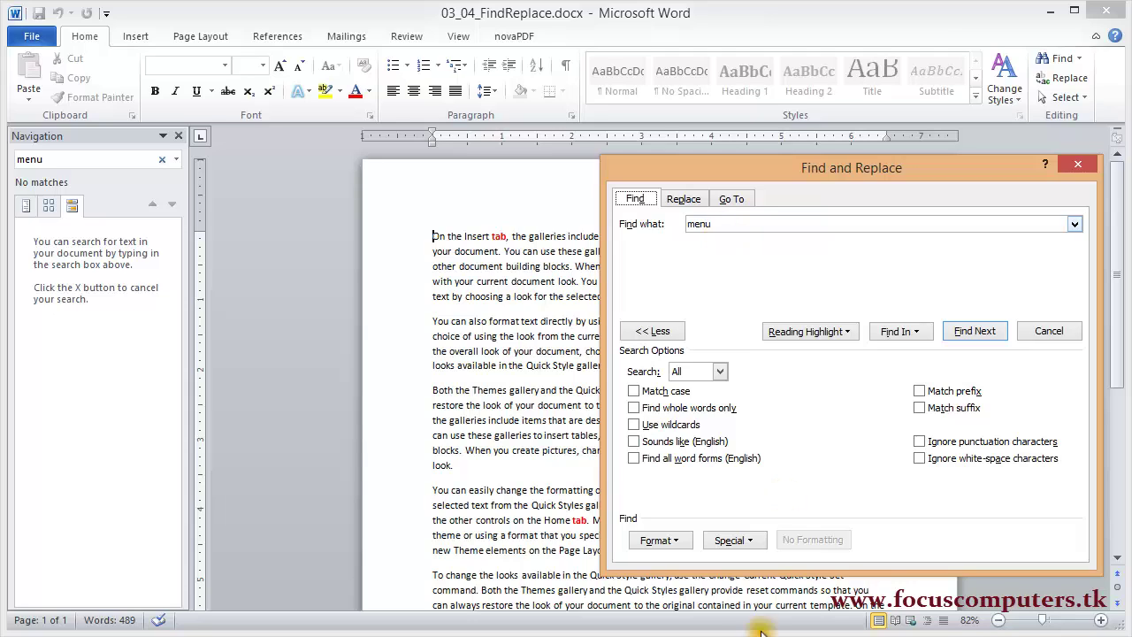
left_click(673, 541)
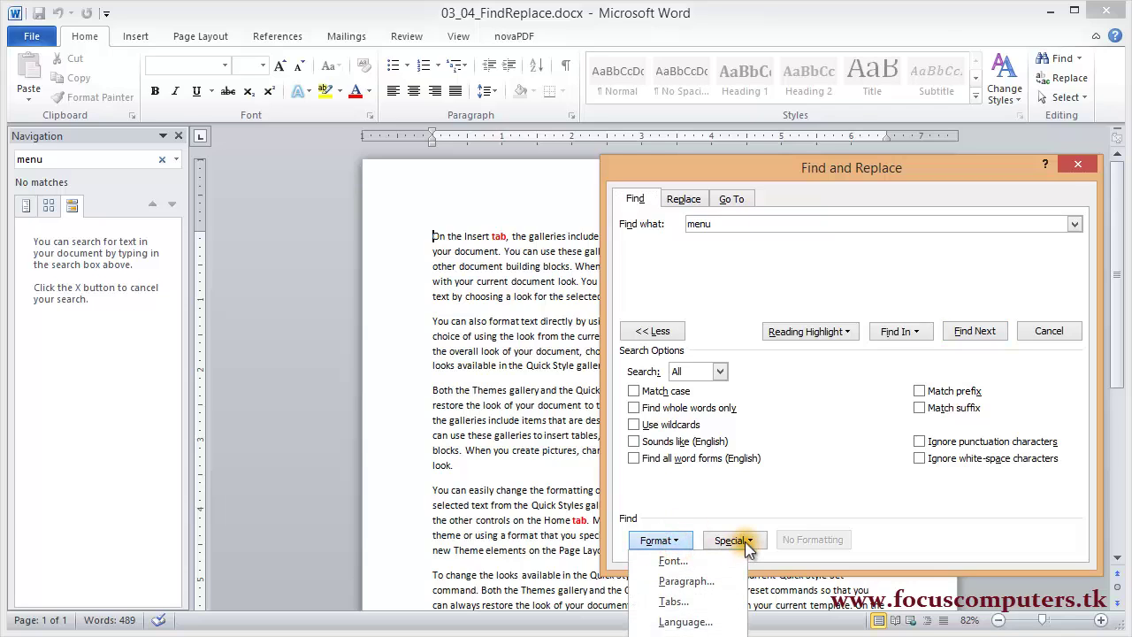
left_click(743, 543)
left_click(669, 504)
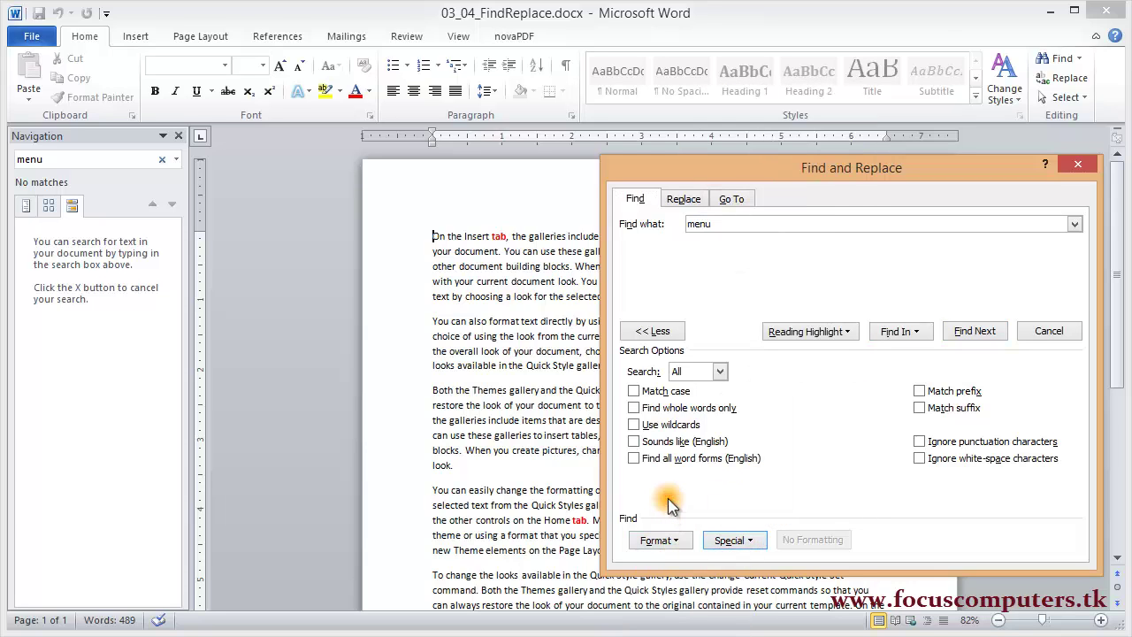